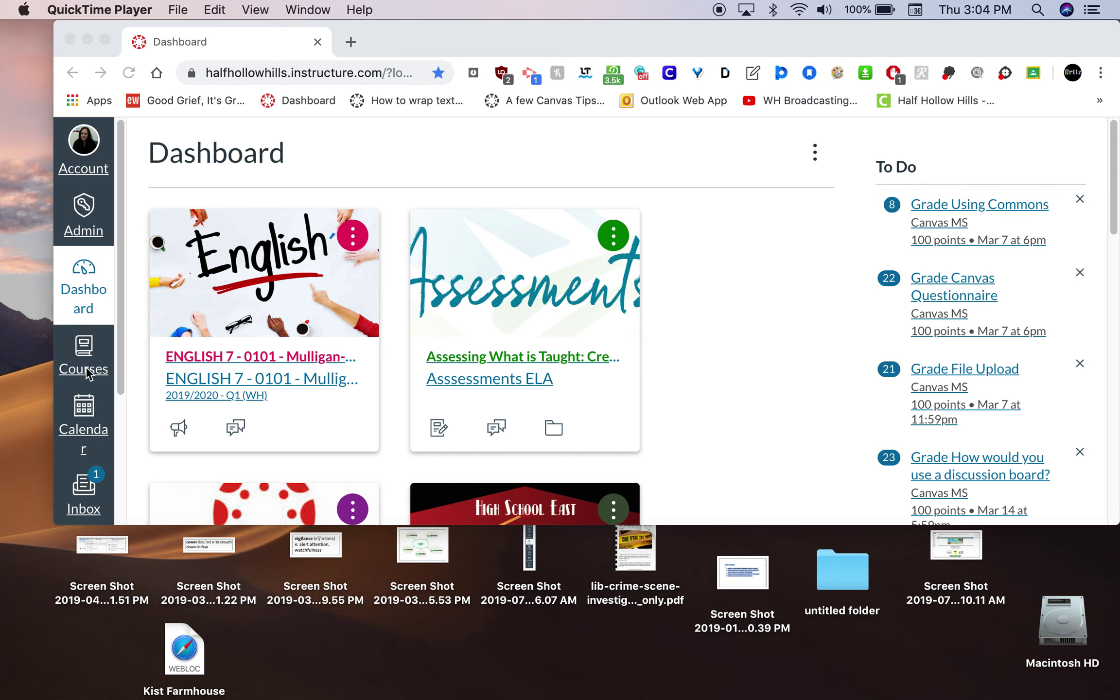
Open Canvas Commons from the Canvas sidebar.
scroll(87, 372, "down", 2)
scroll(86, 372, "down", 5)
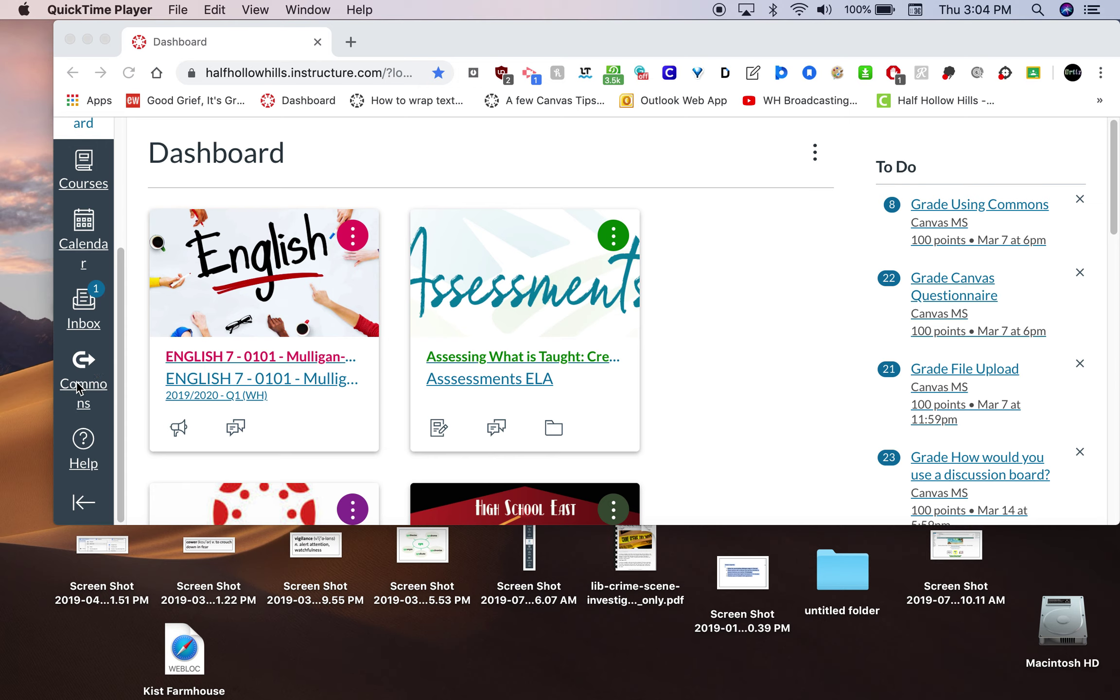
left_click(77, 389)
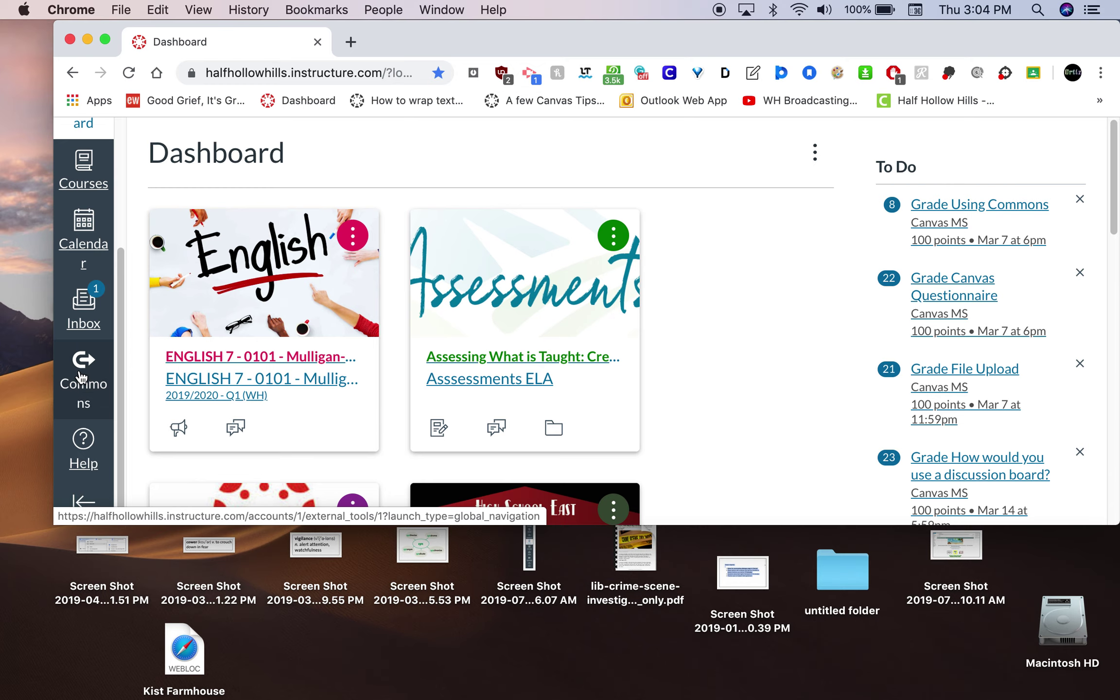
left_click(81, 376)
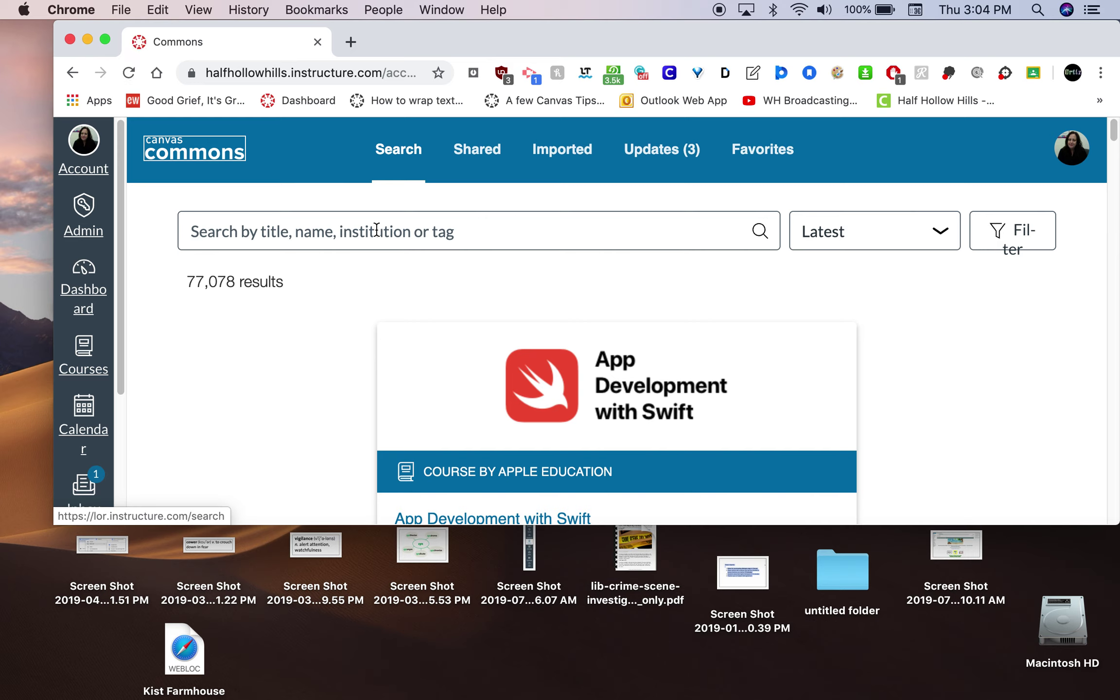
Search Commons for 'Grade 6 Quarterly Exam', fixing the typos in the search term.
left_click(262, 232)
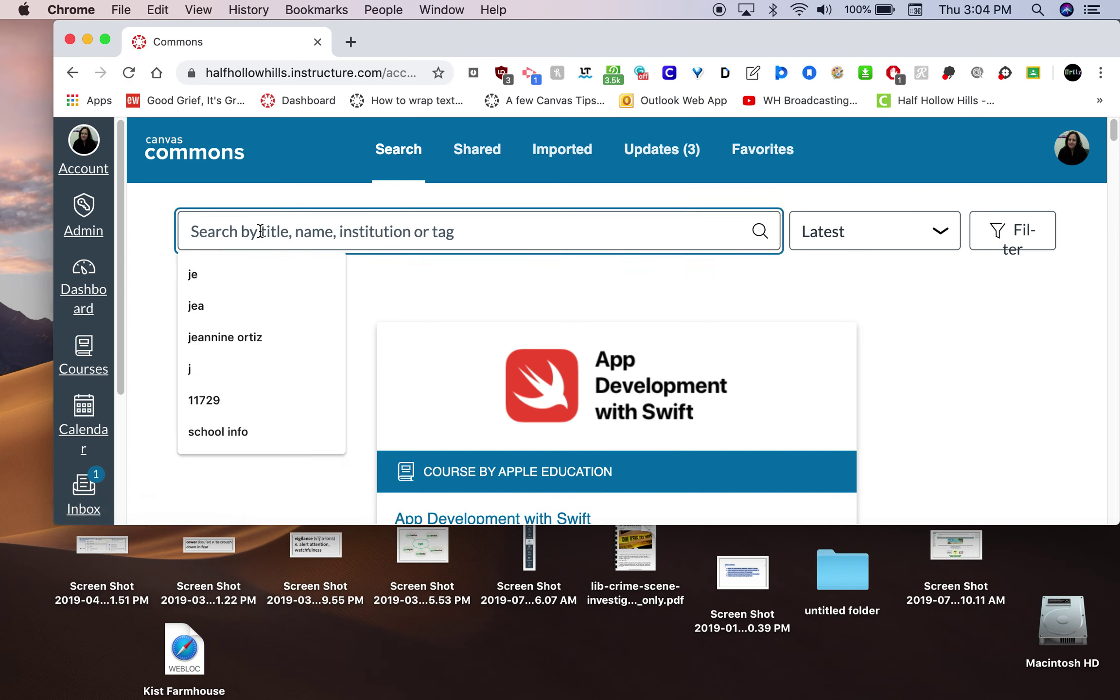
type("Grade")
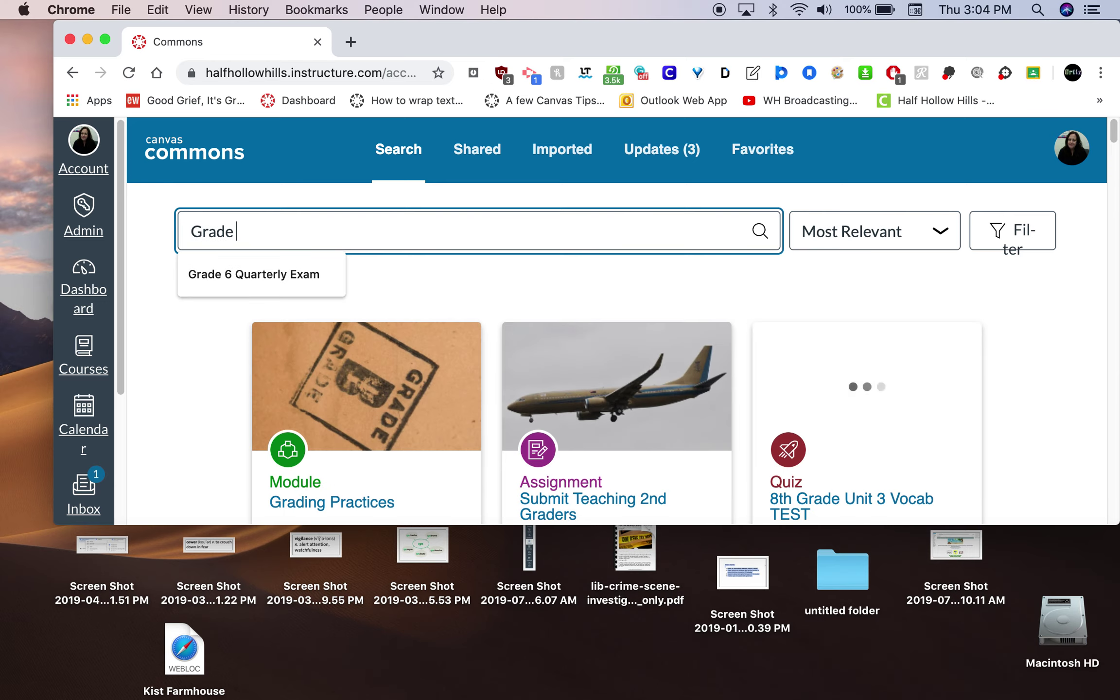
type(" 6")
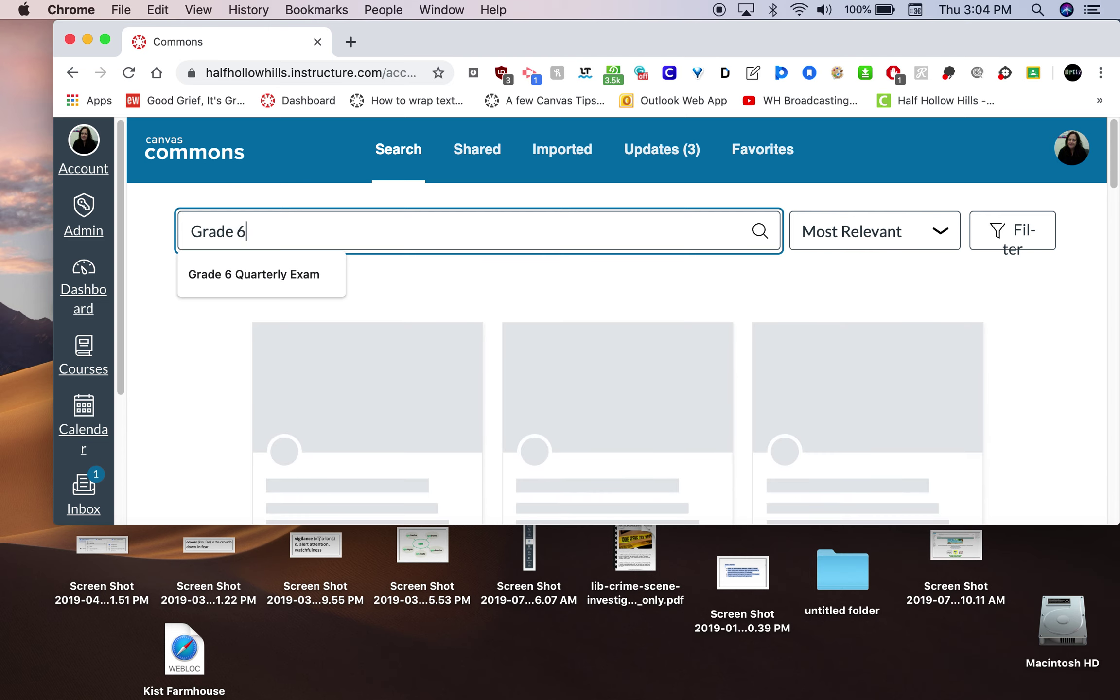
type(" Quat")
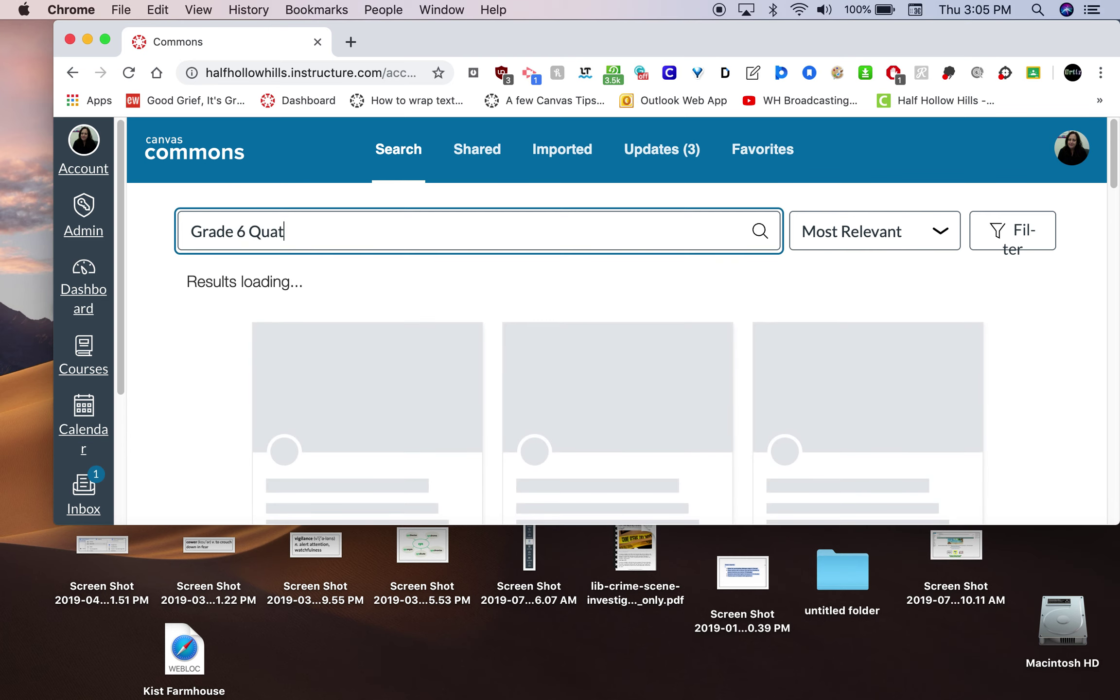
key("BackSpace")
type("er")
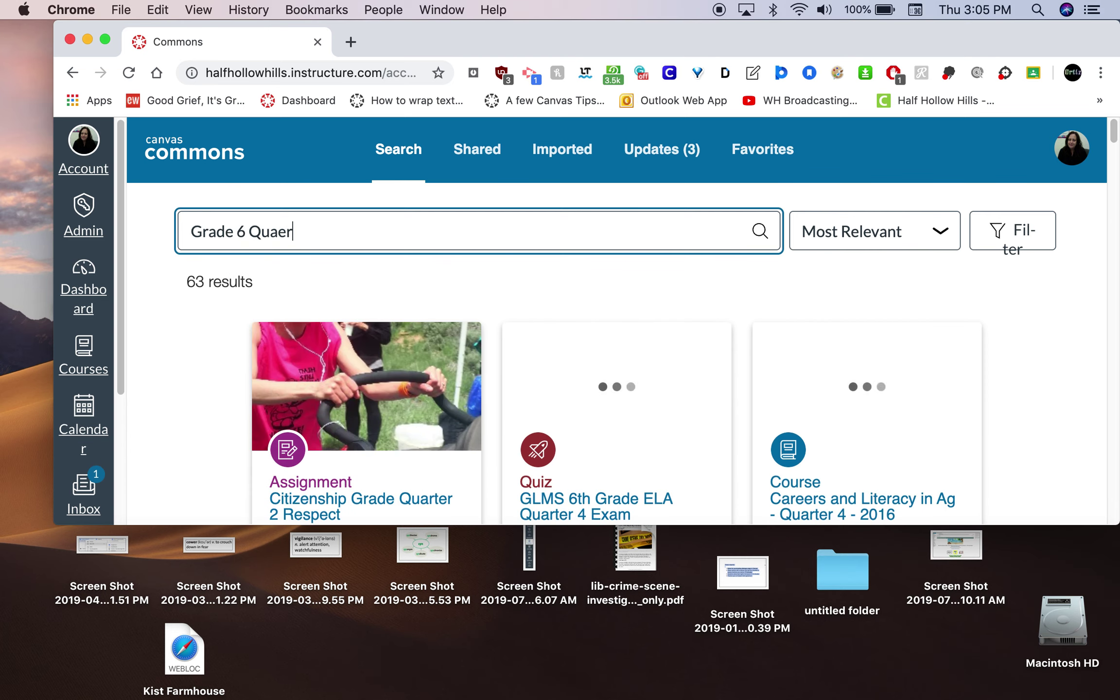
key("BackSpace")
key("BackSpace")
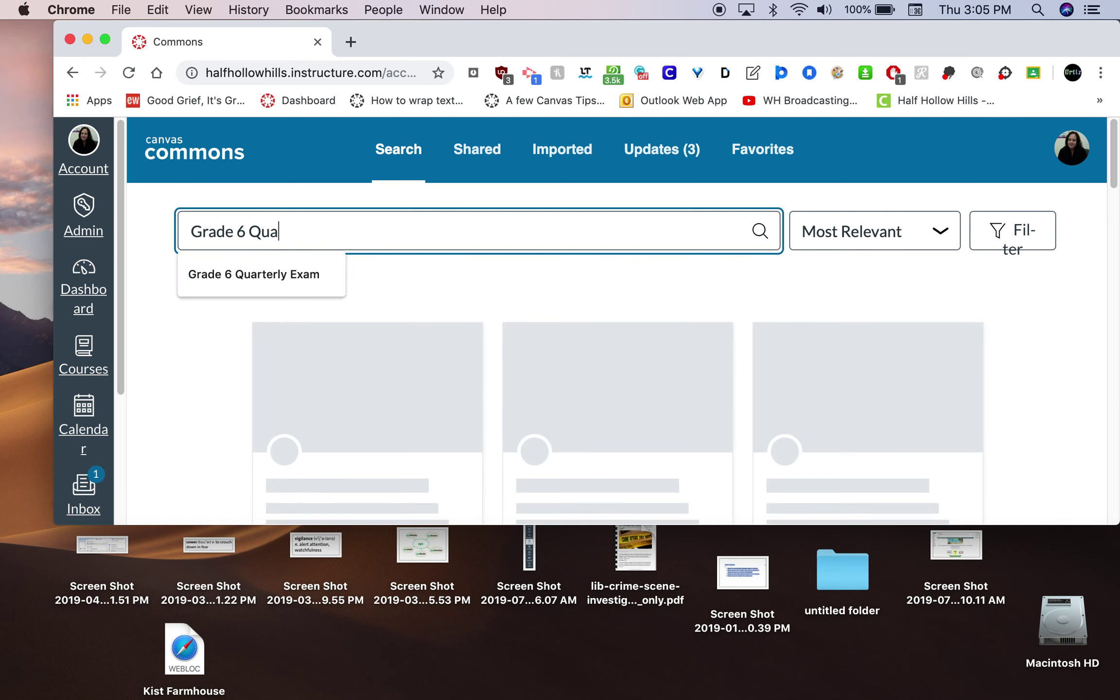
type("rte")
key("BackSpace")
type("e")
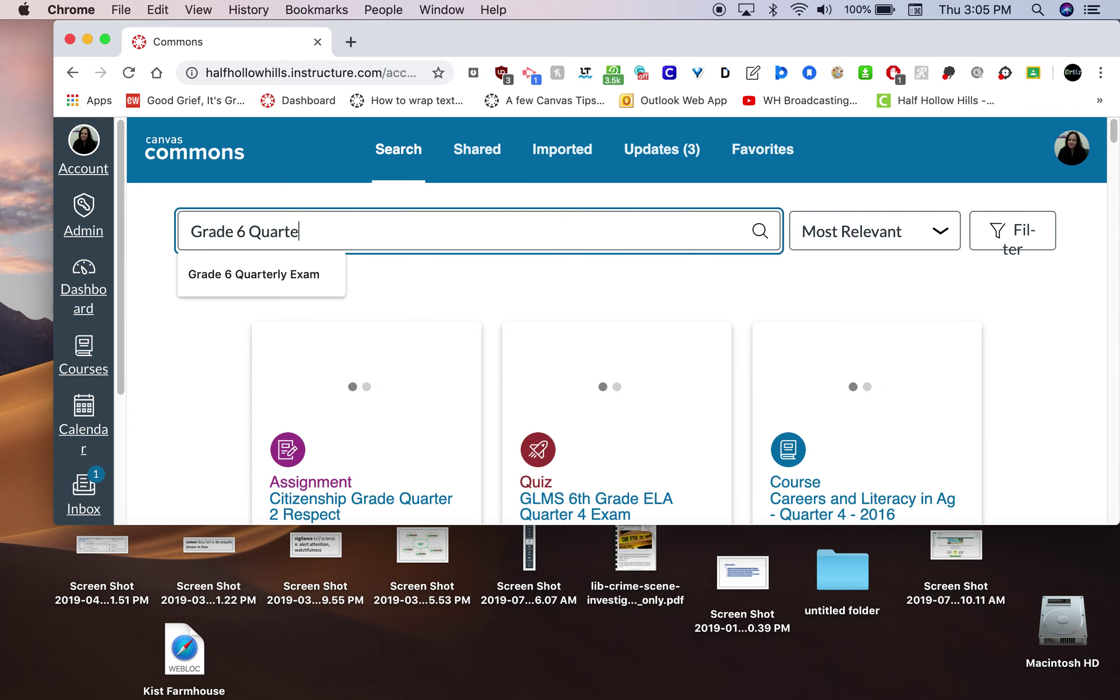
type("ry")
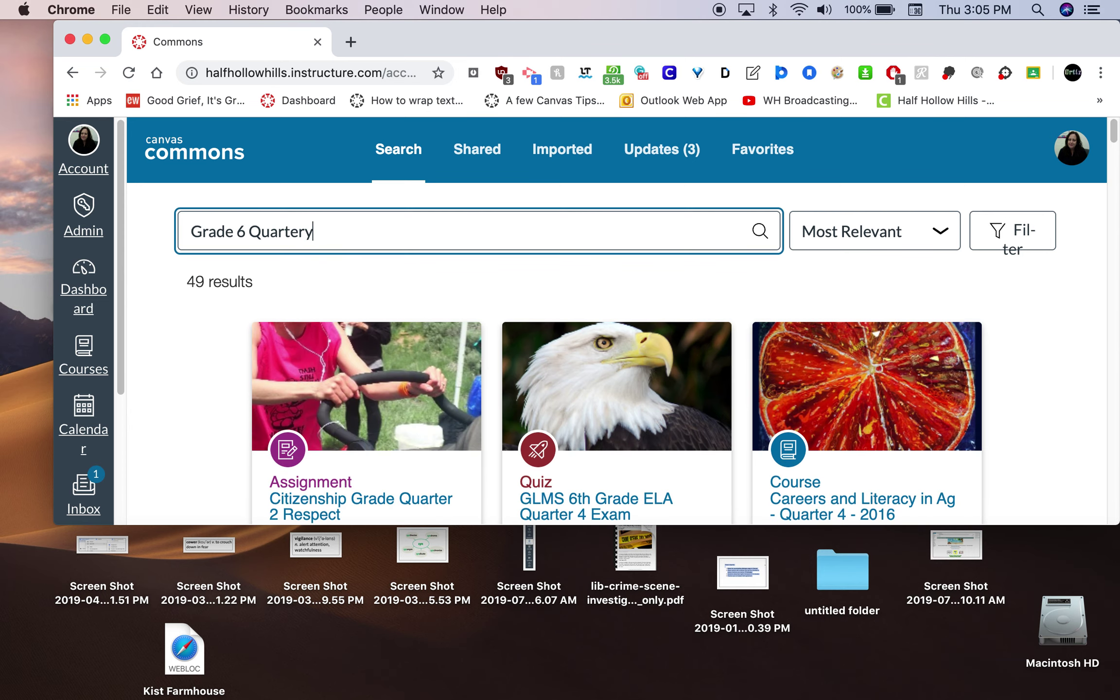
key("BackSpace")
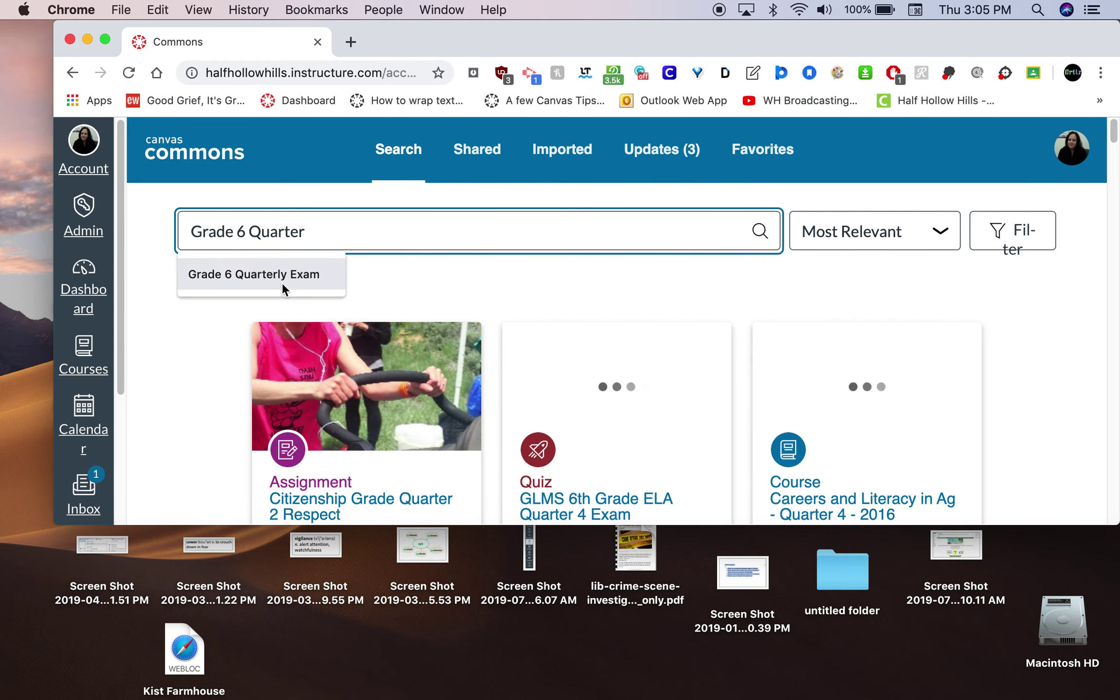
left_click(282, 284)
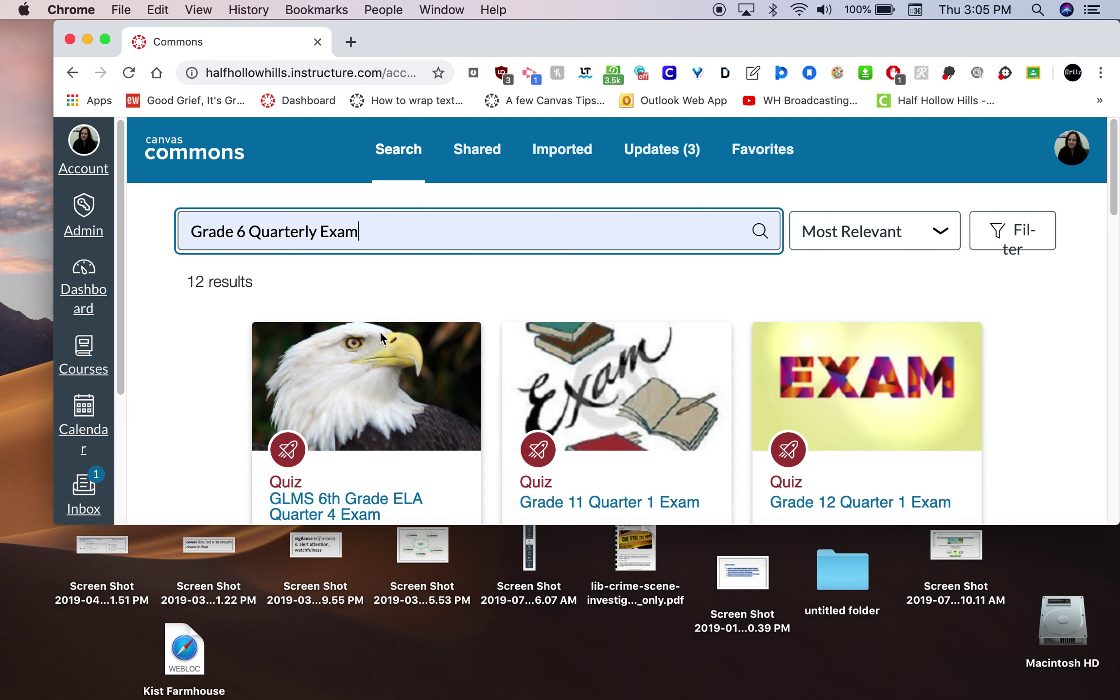
Scroll the 12 'Grade 6 Quarterly Exam' results down to the Grade 6 Quarter 1 Exam quiz card.
scroll(380, 331, "down", 3)
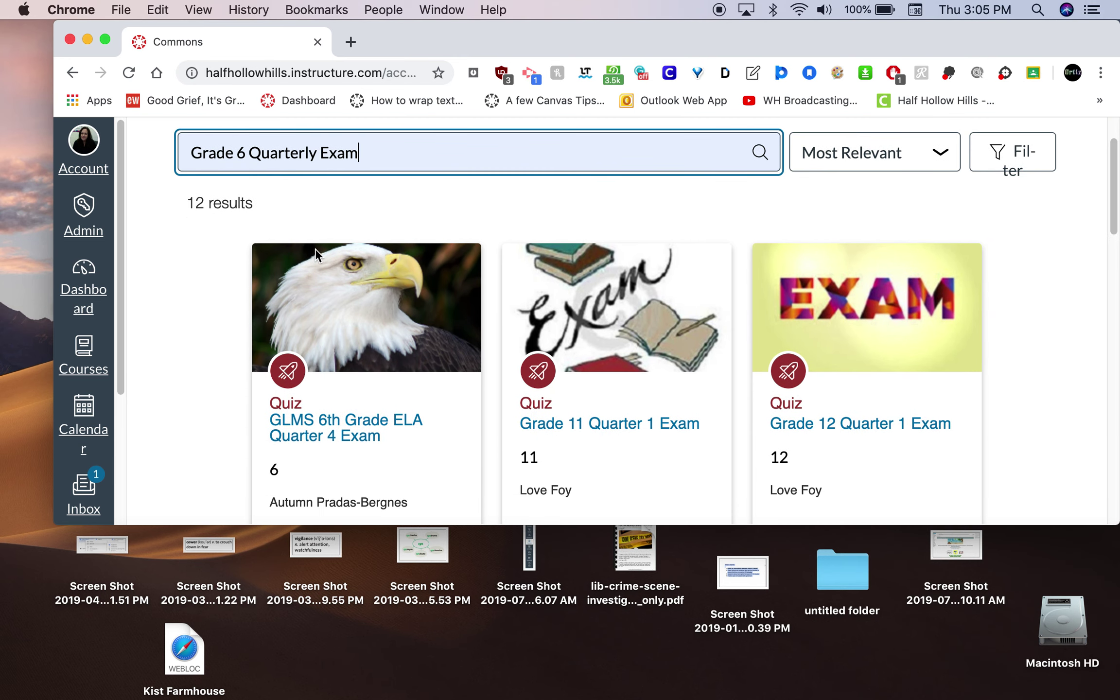
scroll(219, 294, "down", 2)
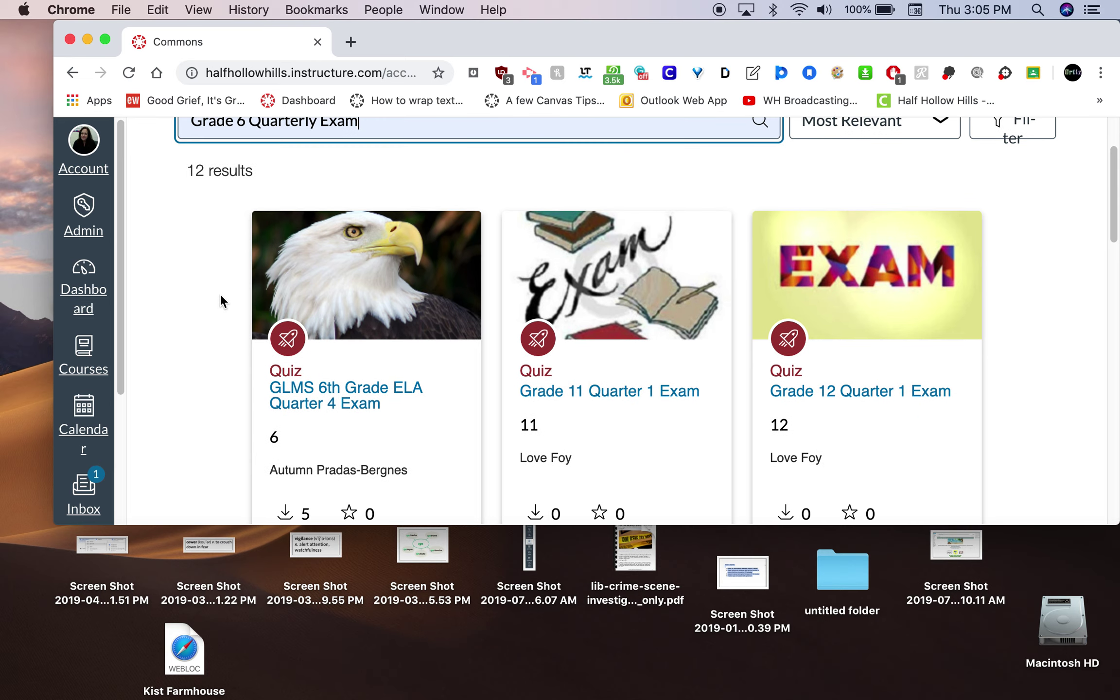
scroll(220, 295, "down", 1)
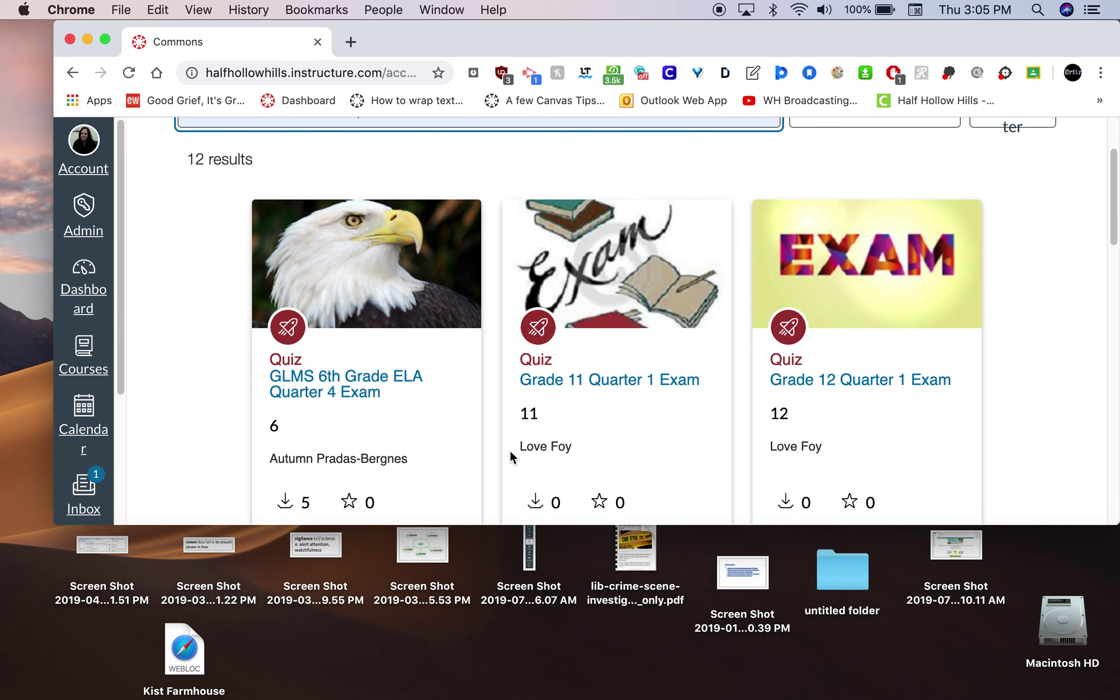
left_click_drag(517, 445, 598, 445)
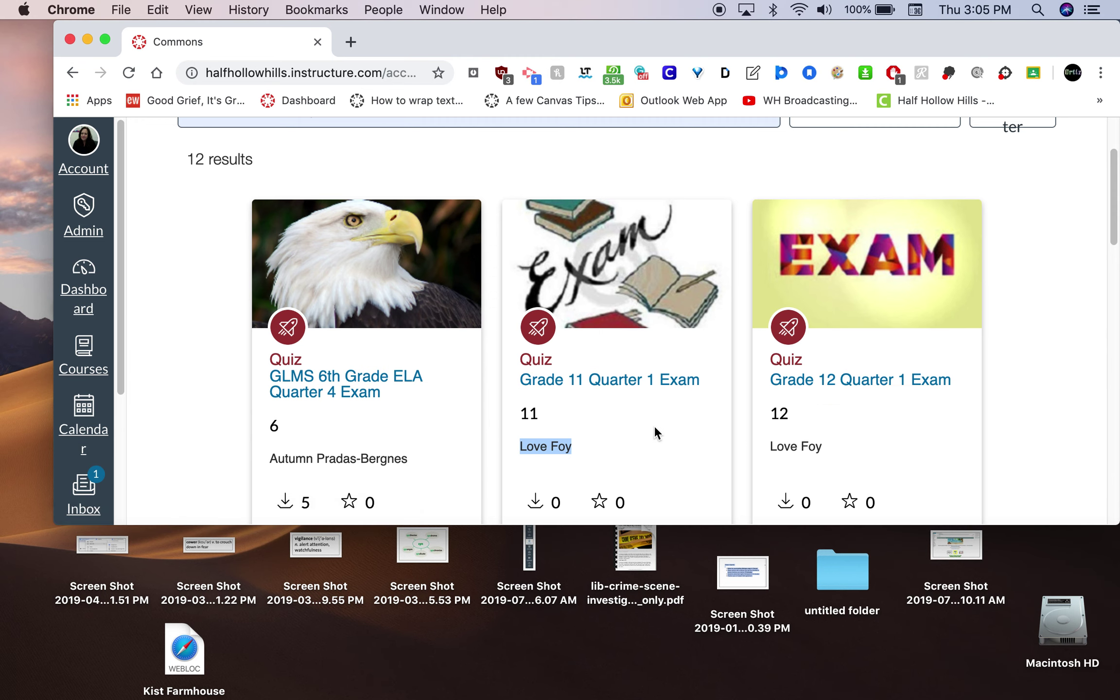
scroll(654, 426, "down", 3)
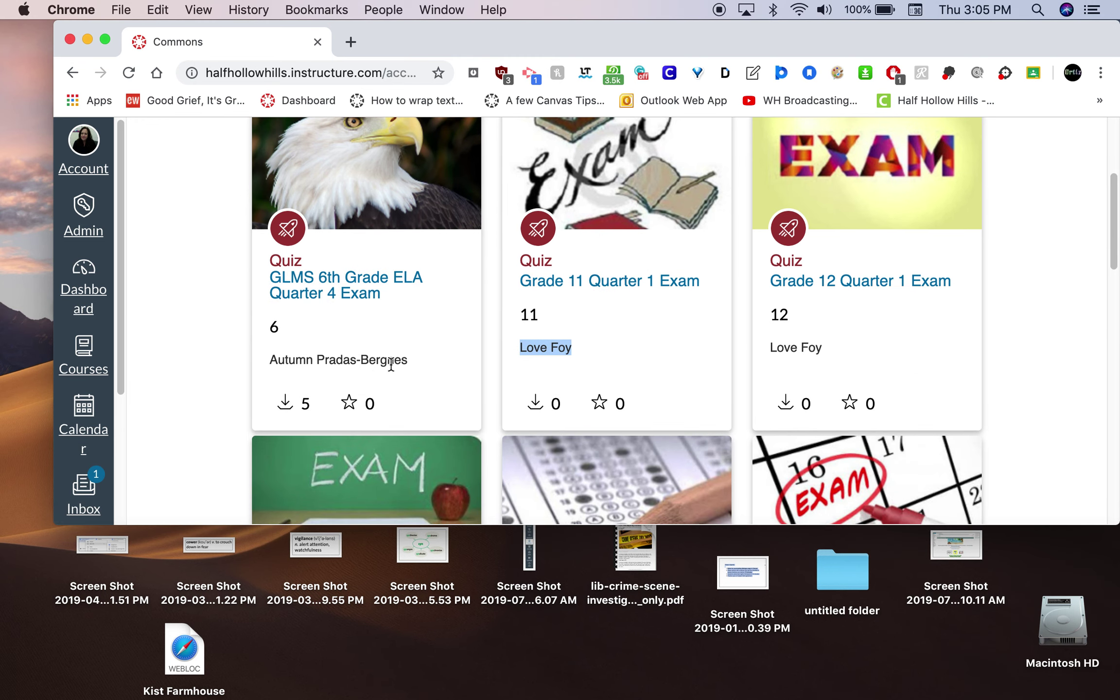
scroll(431, 360, "down", 5)
scroll(432, 364, "down", 3)
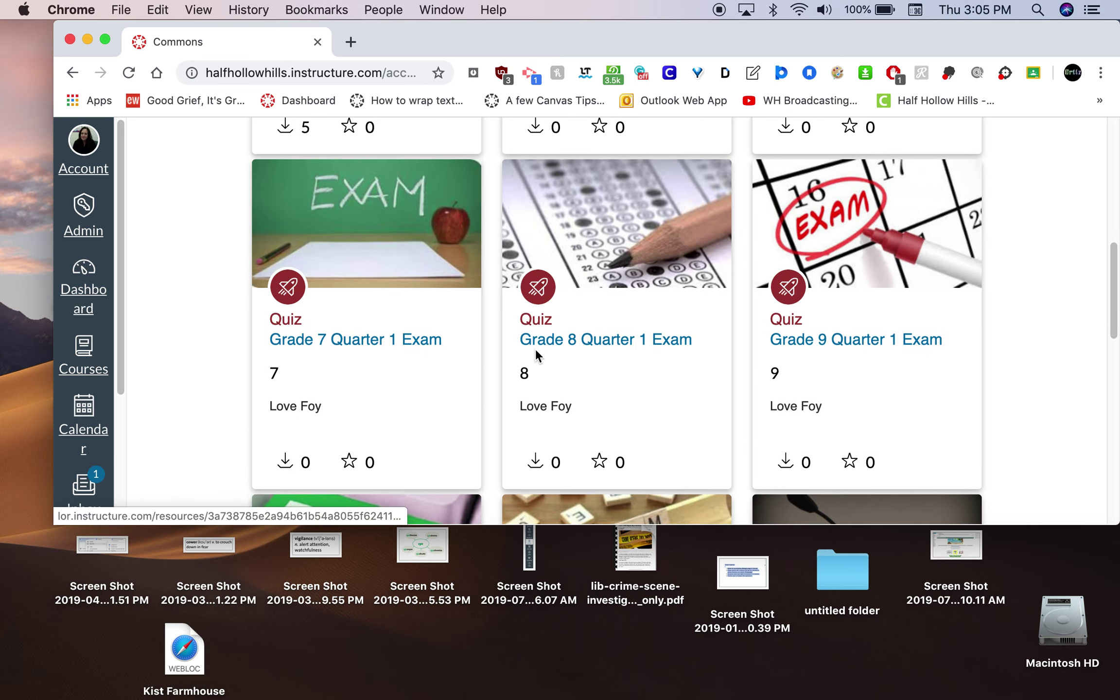
scroll(817, 358, "down", 10)
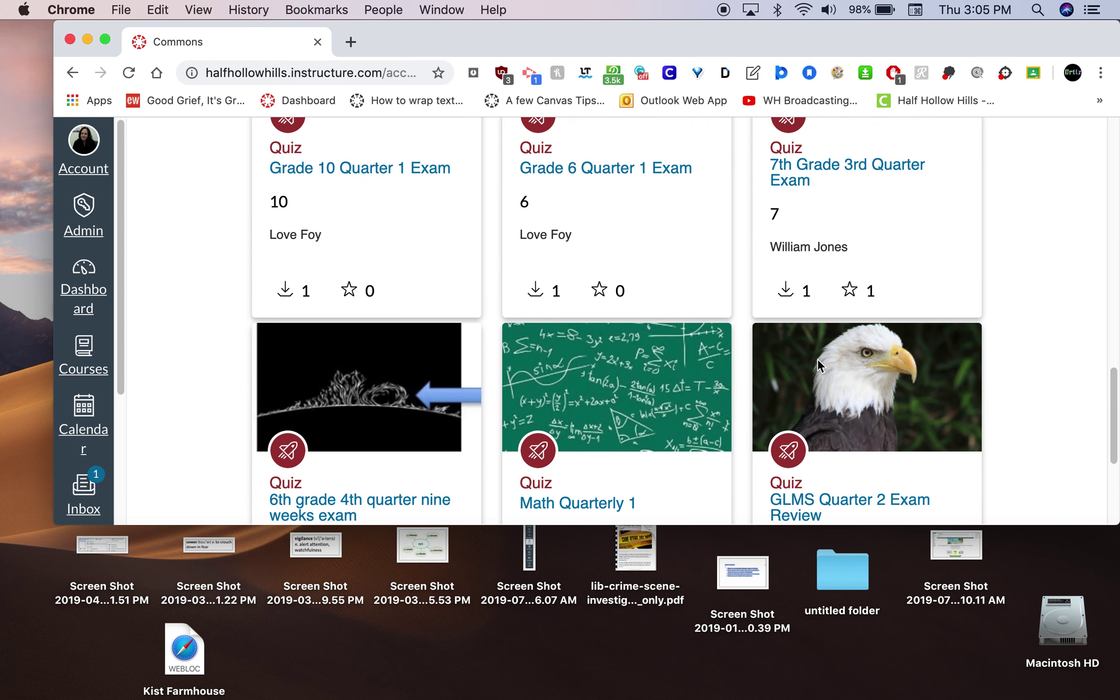
scroll(817, 358, "up", 1)
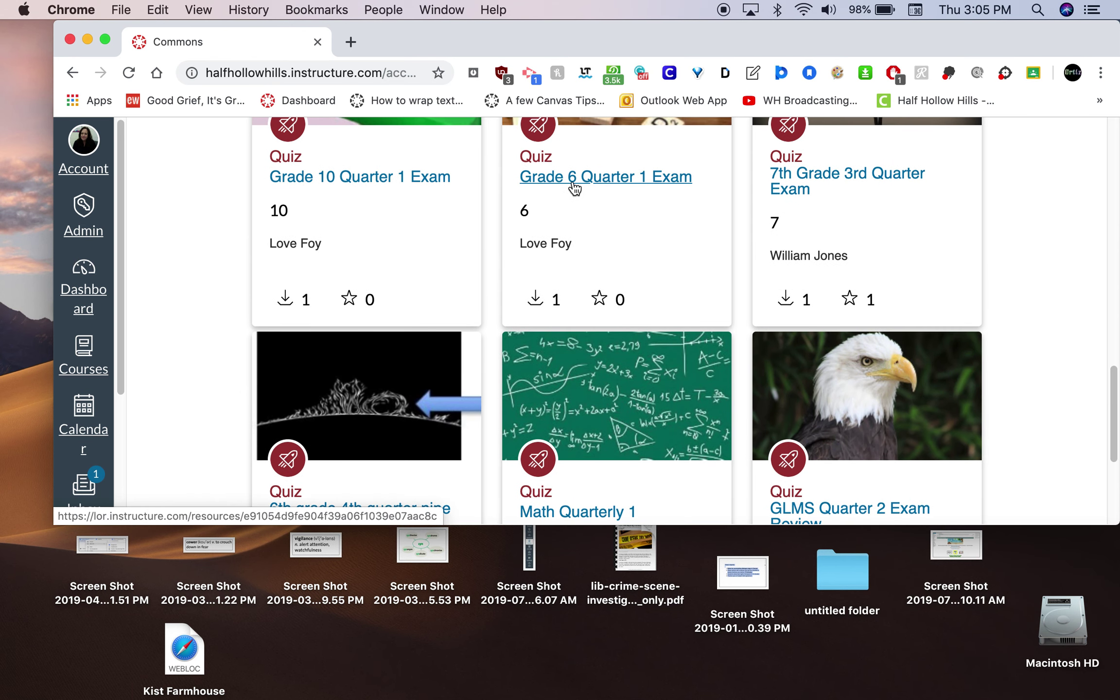
left_click(630, 181)
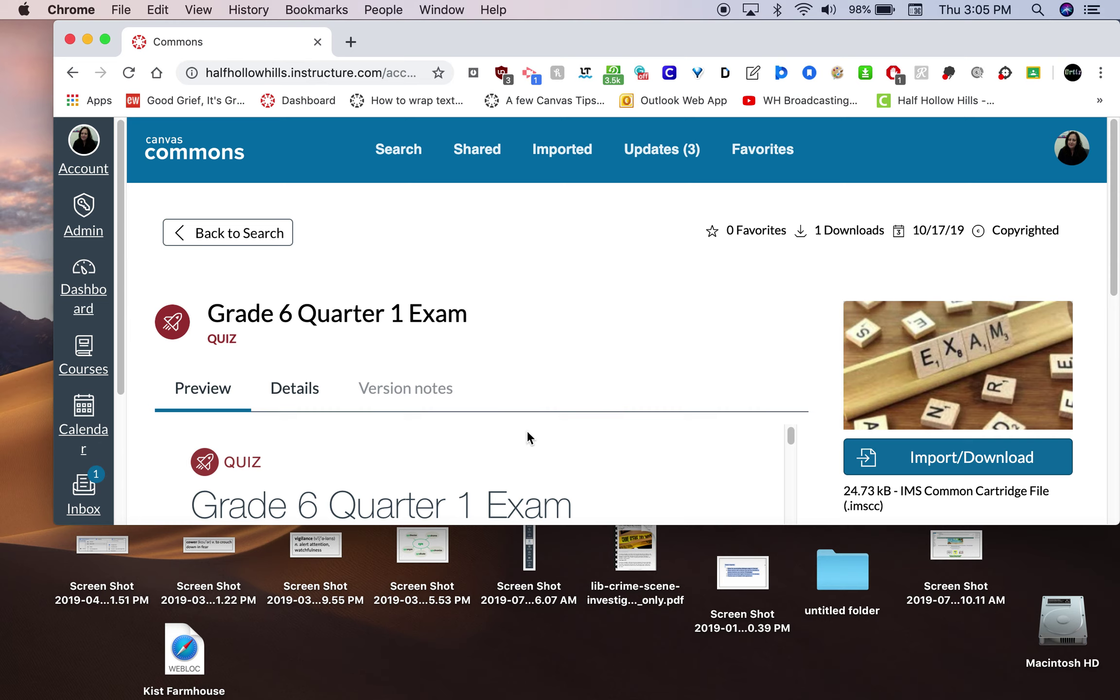
scroll(529, 429, "down", 5)
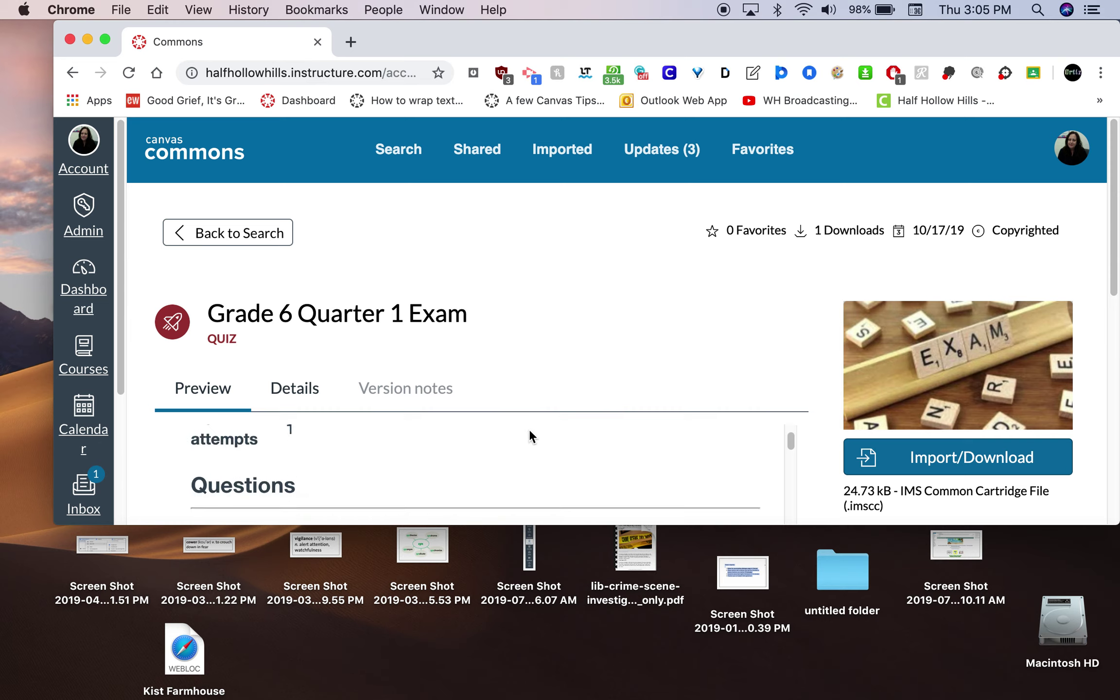
scroll(529, 427, "down", 5)
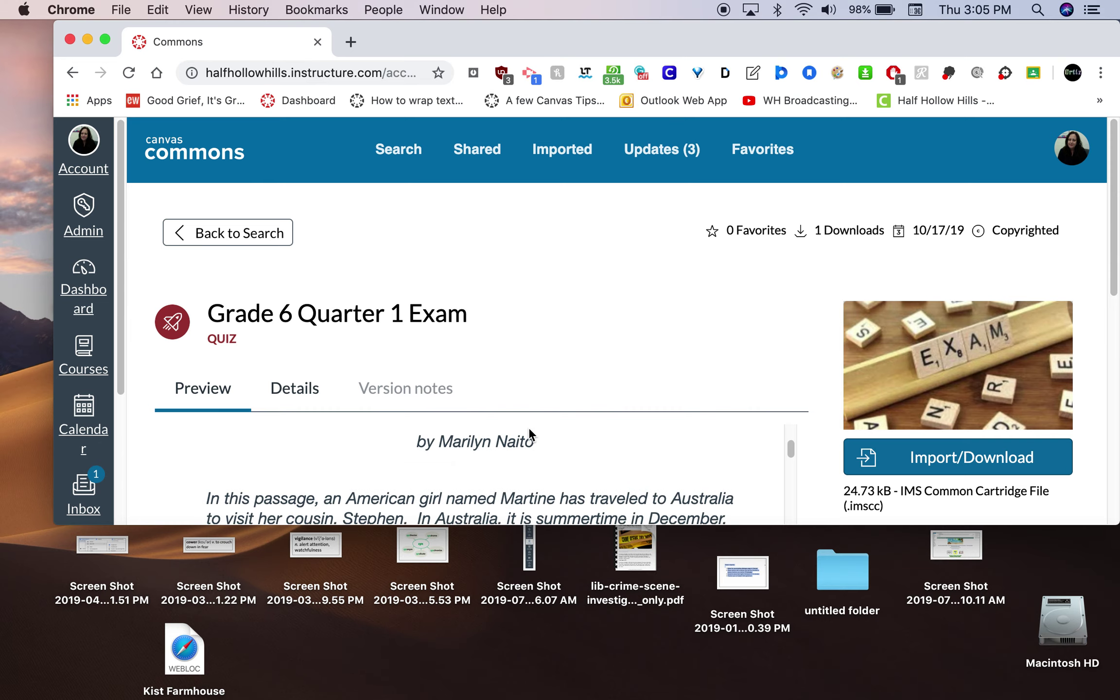
scroll(528, 427, "down", 5)
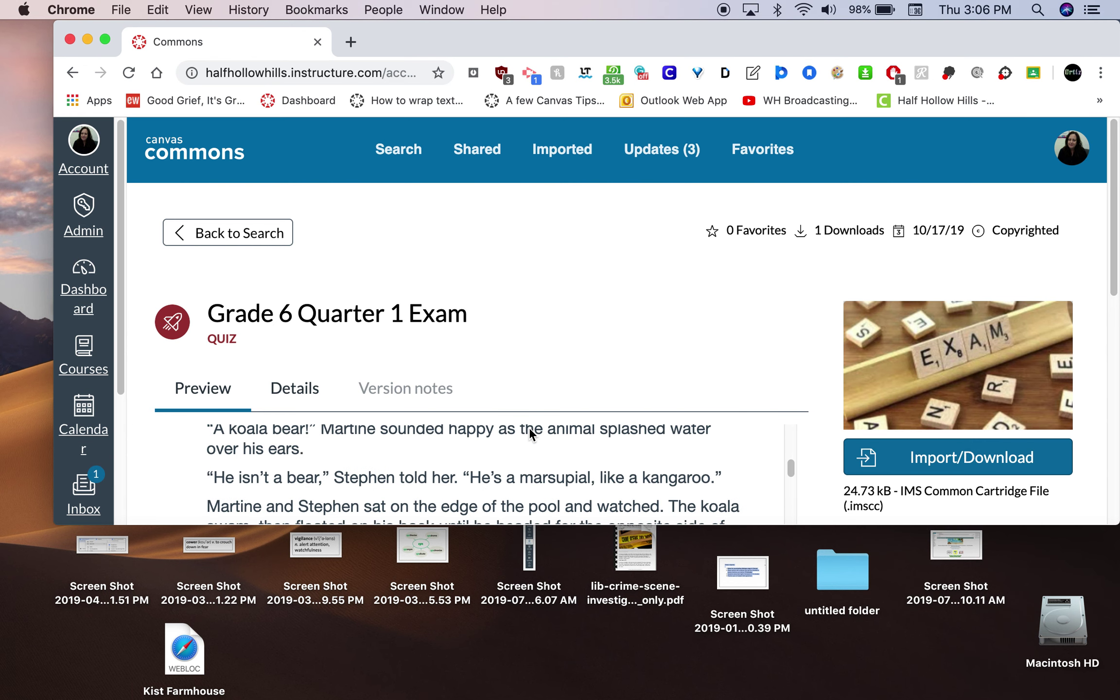
scroll(528, 427, "down", 3)
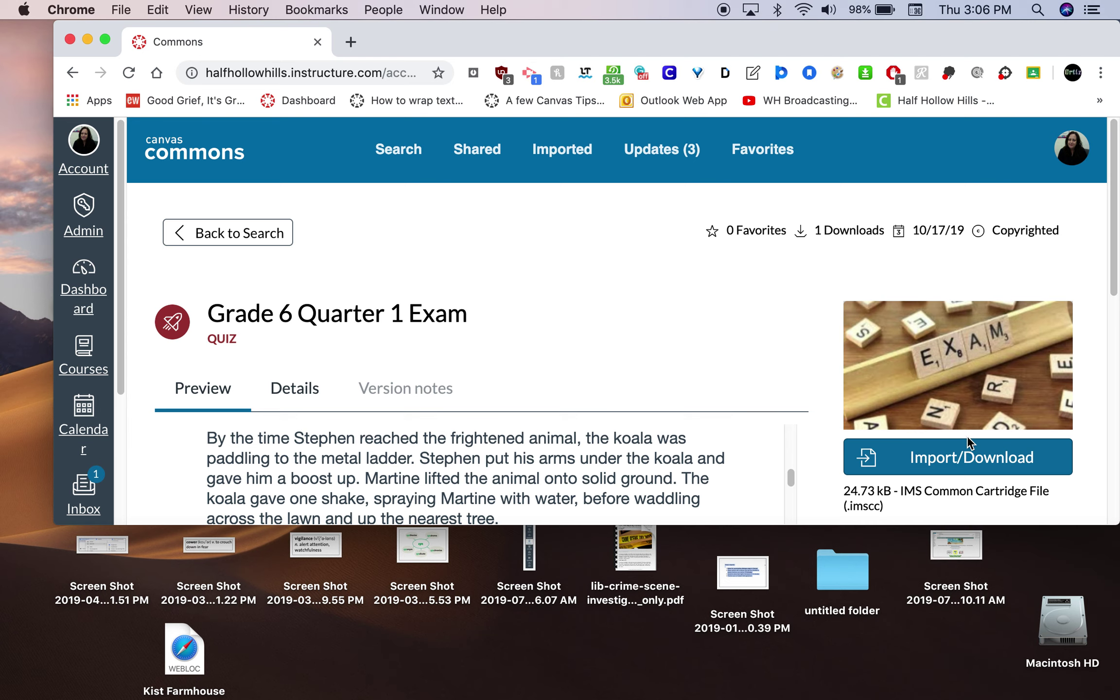
left_click(912, 462)
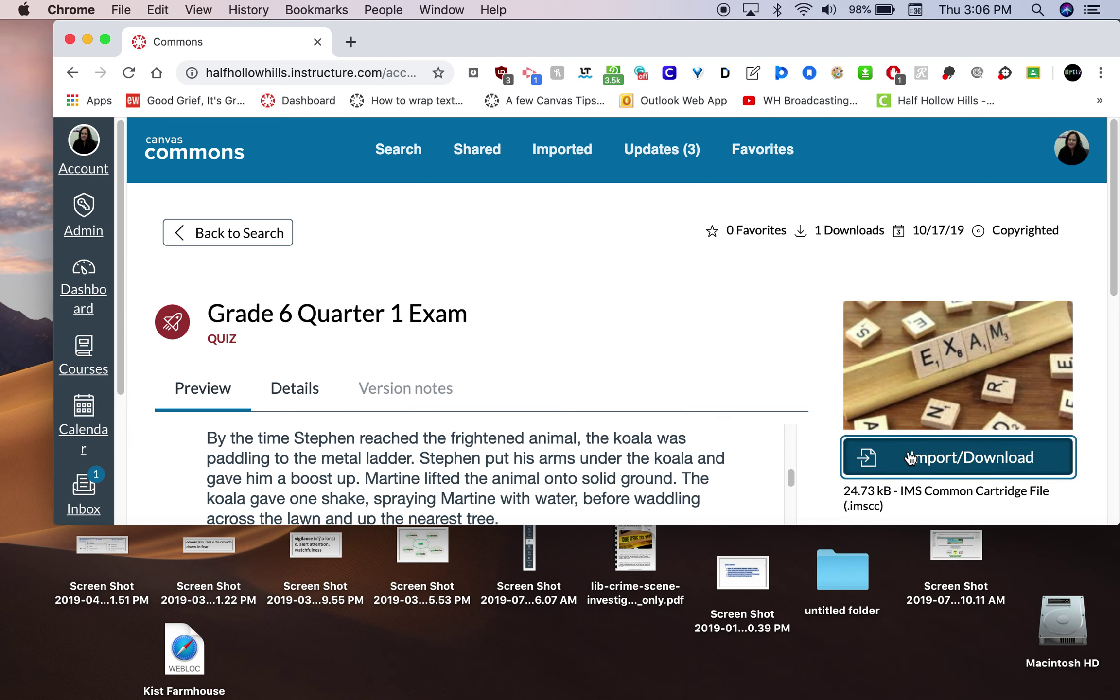
Import the Grade 6 Quarter 1 Exam into the ENGLISH 7 - 0101 Period 7 course.
left_click(946, 461)
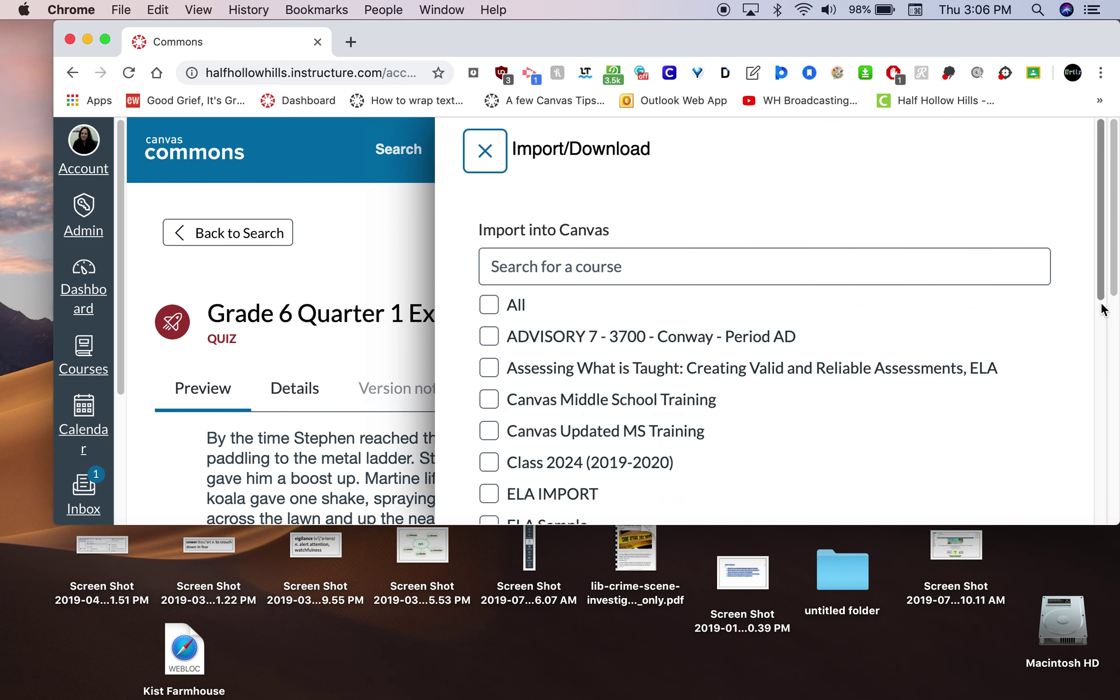
left_click_drag(1100, 299, 1088, 451)
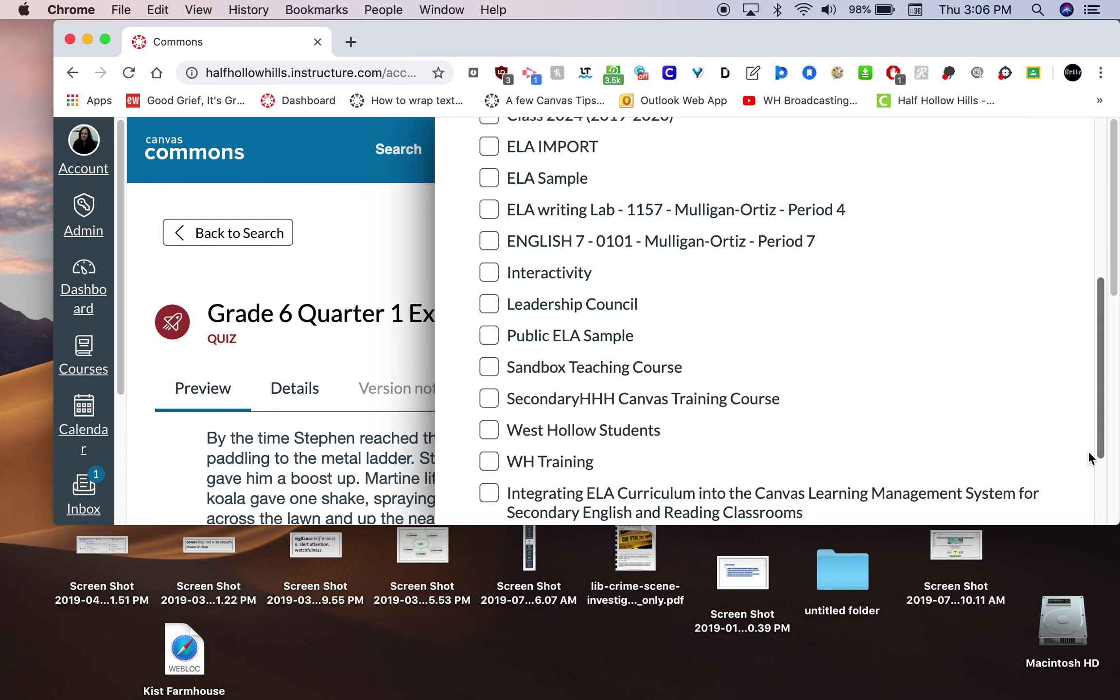
left_click(488, 243)
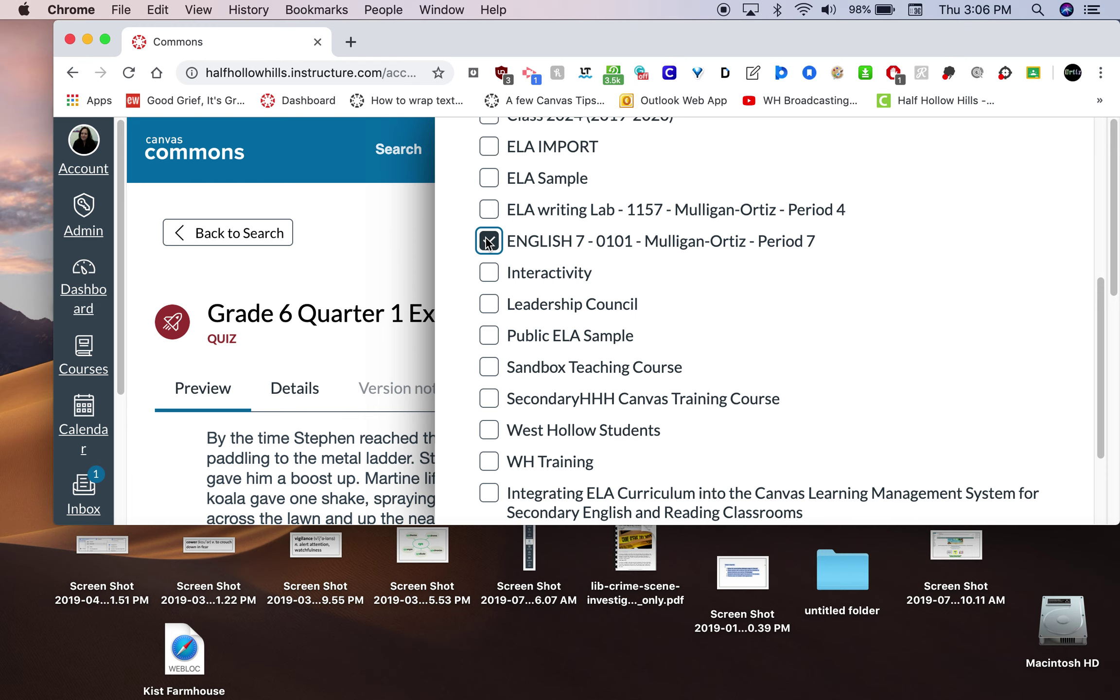
scroll(566, 343, "down", 3)
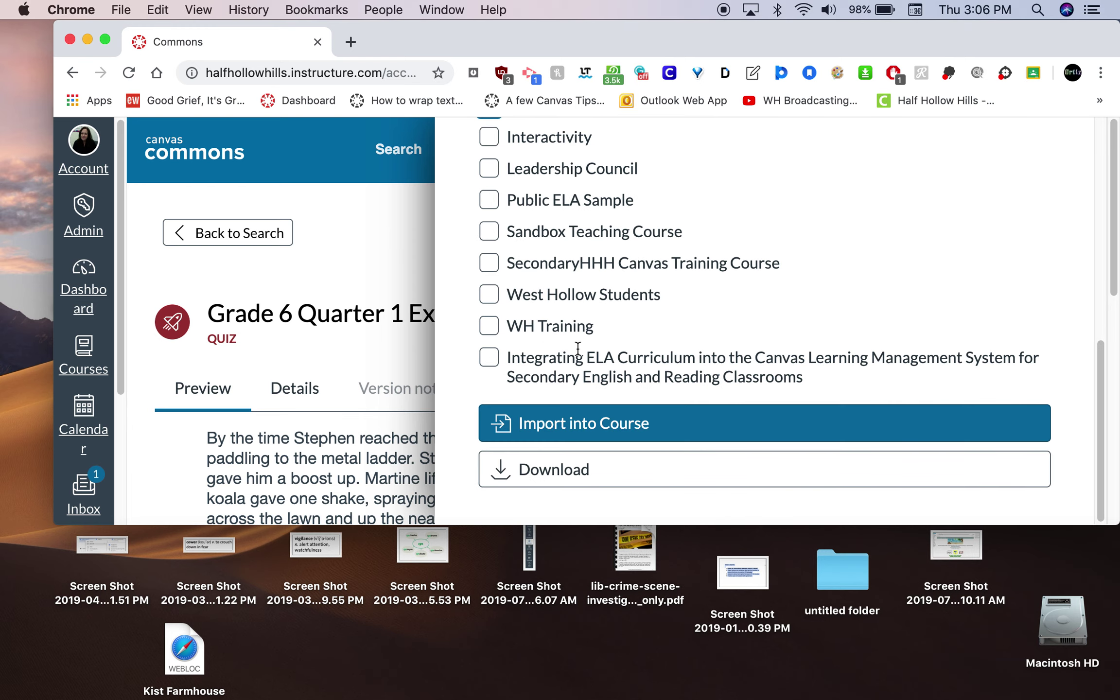
left_click(603, 424)
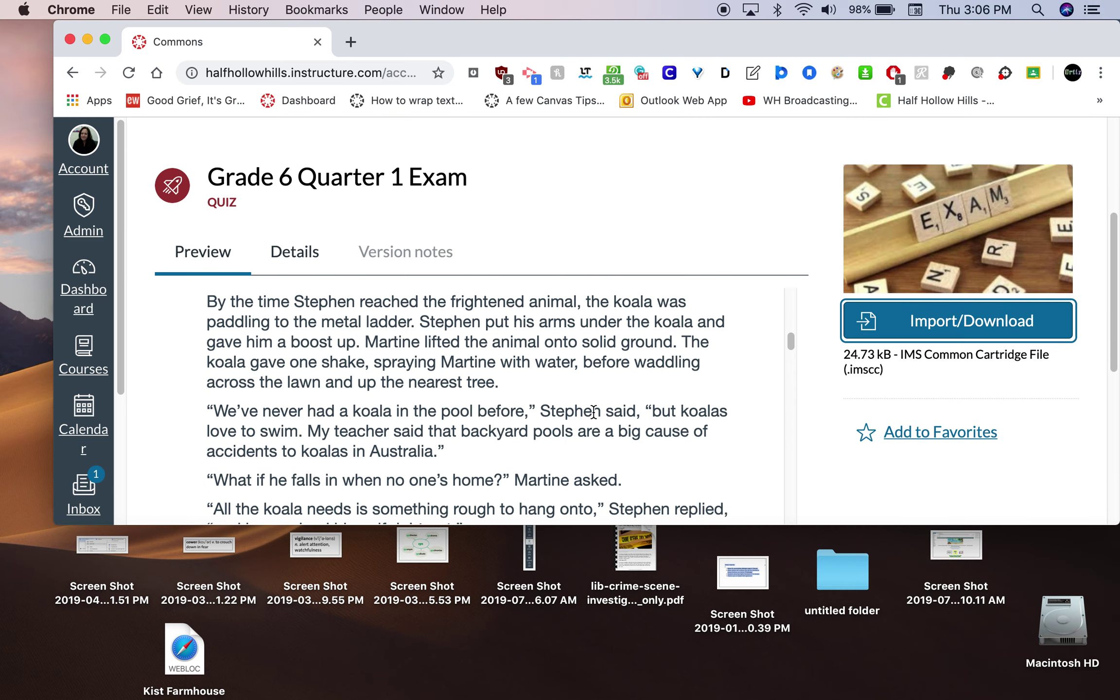
scroll(511, 383, "up", 10)
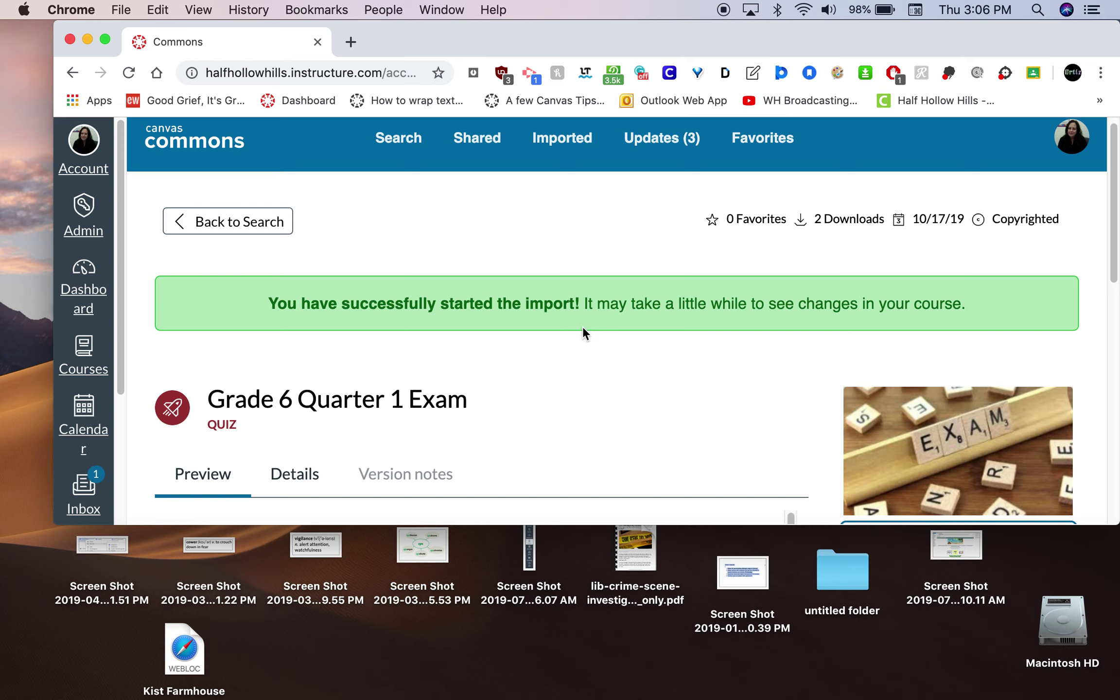
In a new tab, go from the Dashboard to ENGLISH 7 Period 7 Quizzes and open Grade 6 Quarter 1 Exam.
left_click(351, 42)
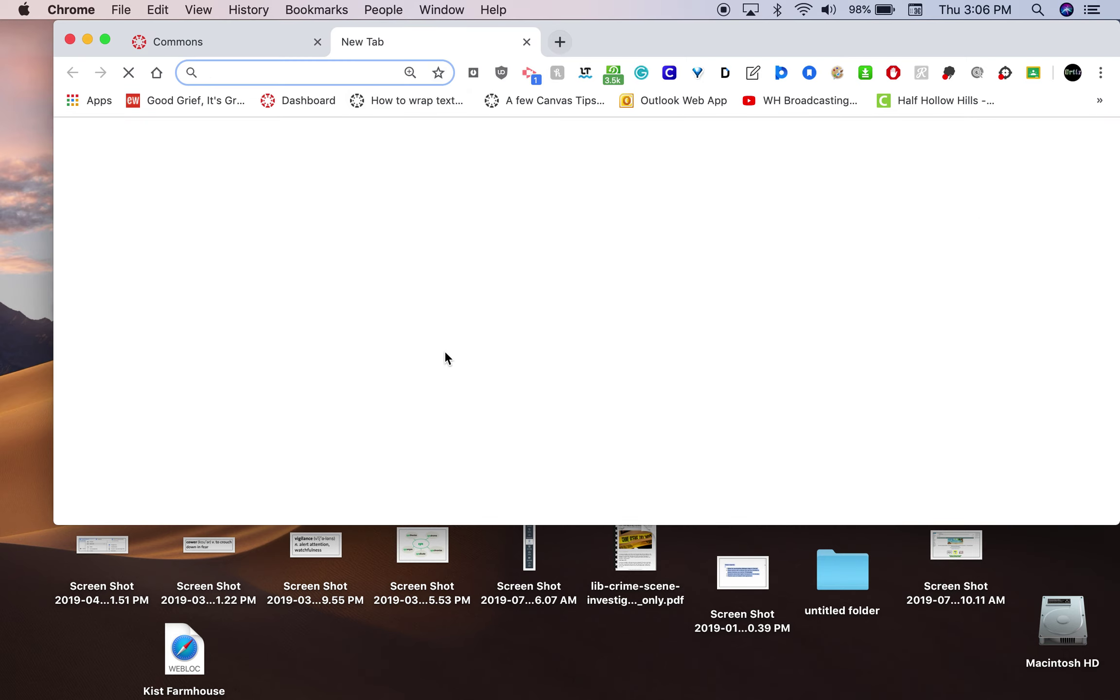
left_click(295, 101)
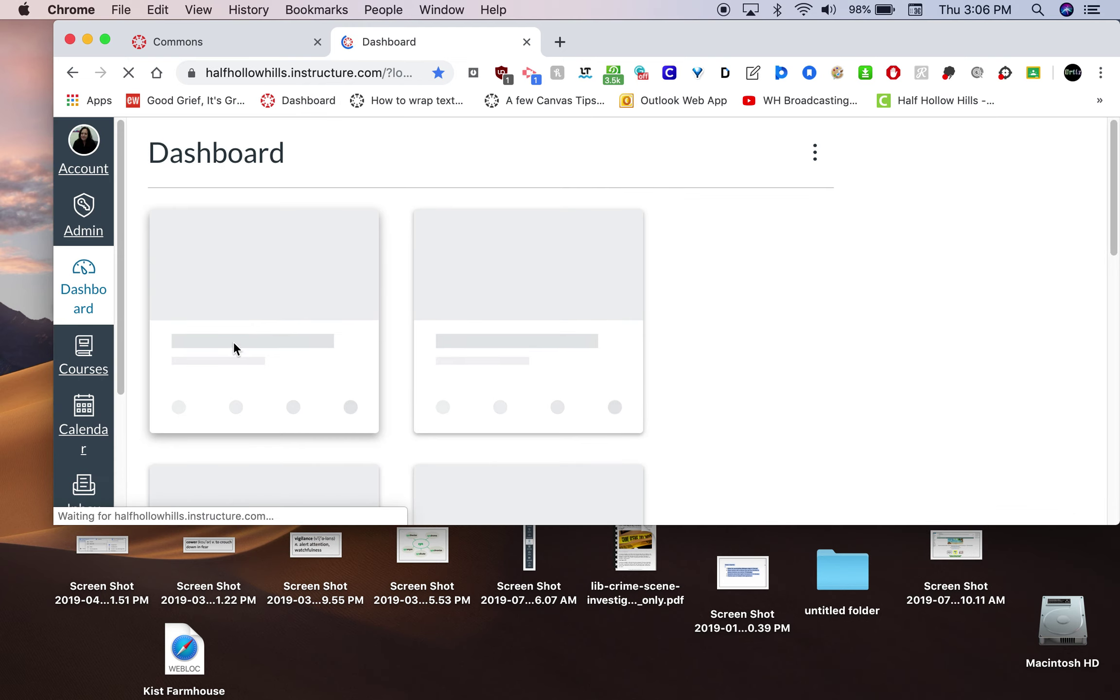
left_click(233, 365)
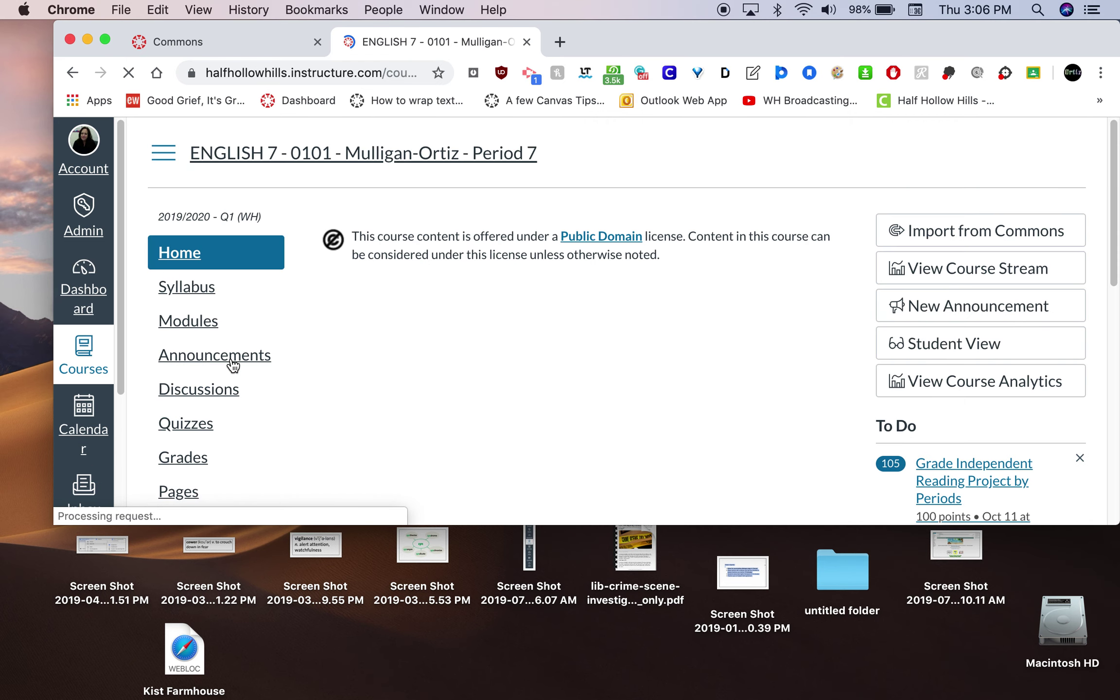
left_click(193, 425)
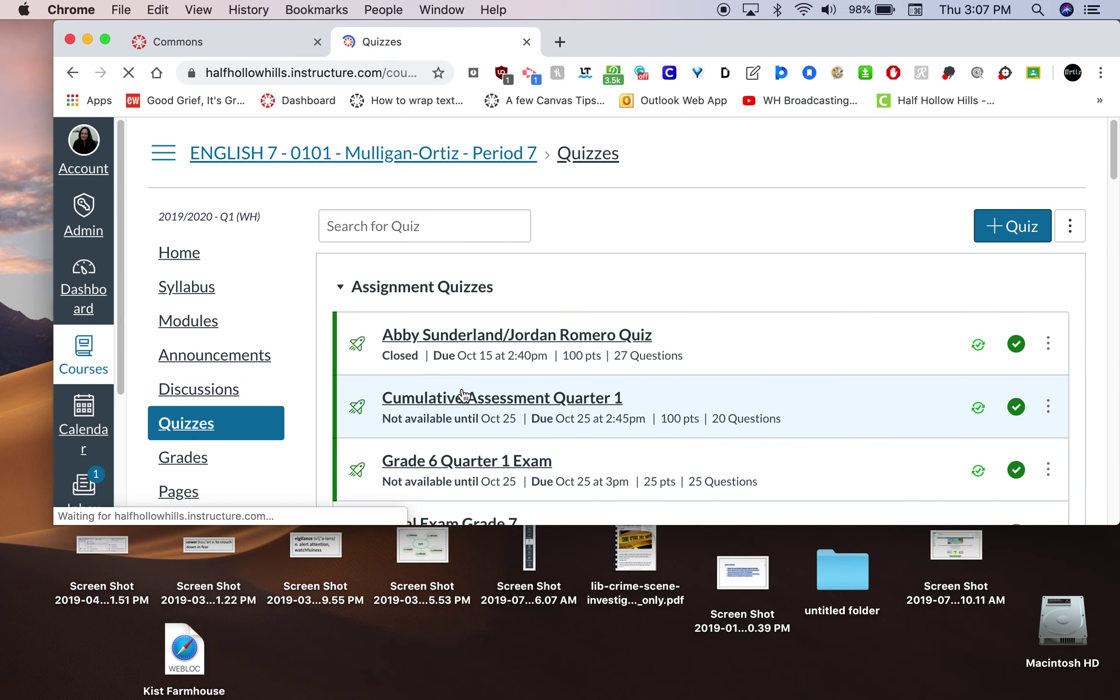
scroll(462, 408, "down", 5)
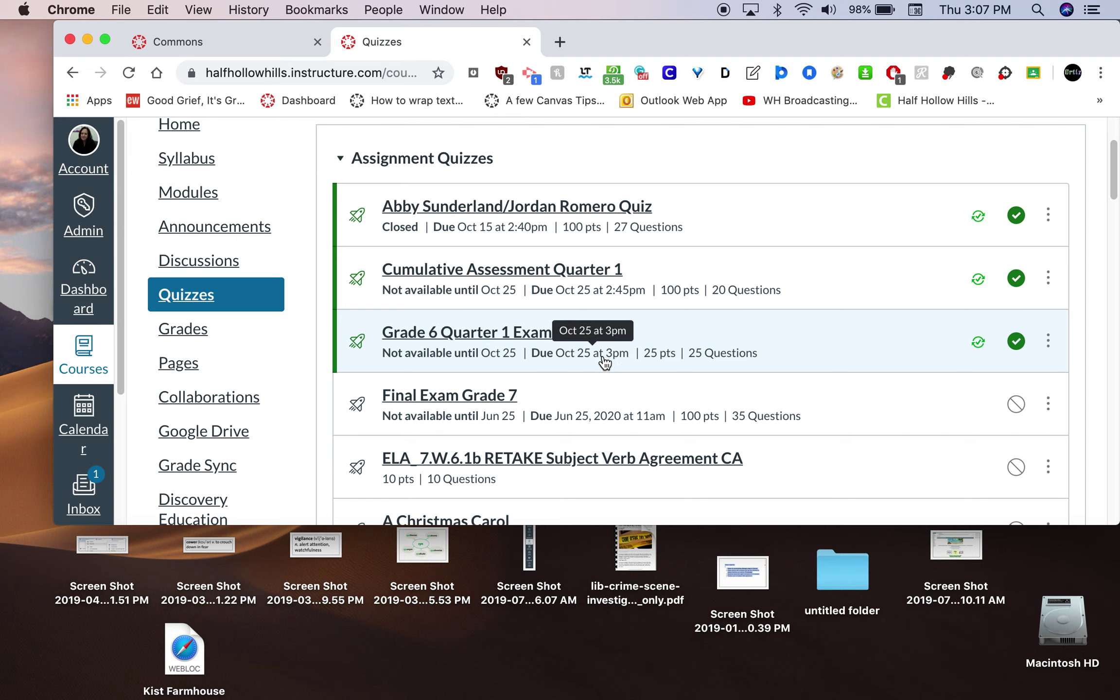
left_click(518, 335)
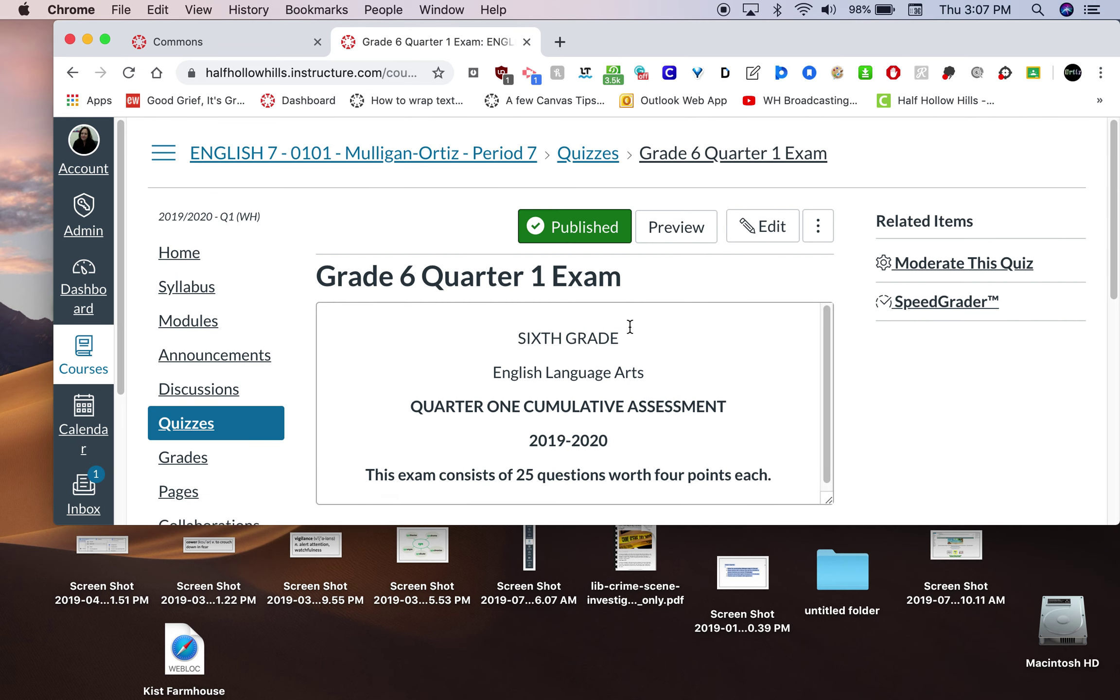
Hide the course navigation and start editing the Grade 6 Quarter 1 Exam.
left_click(165, 154)
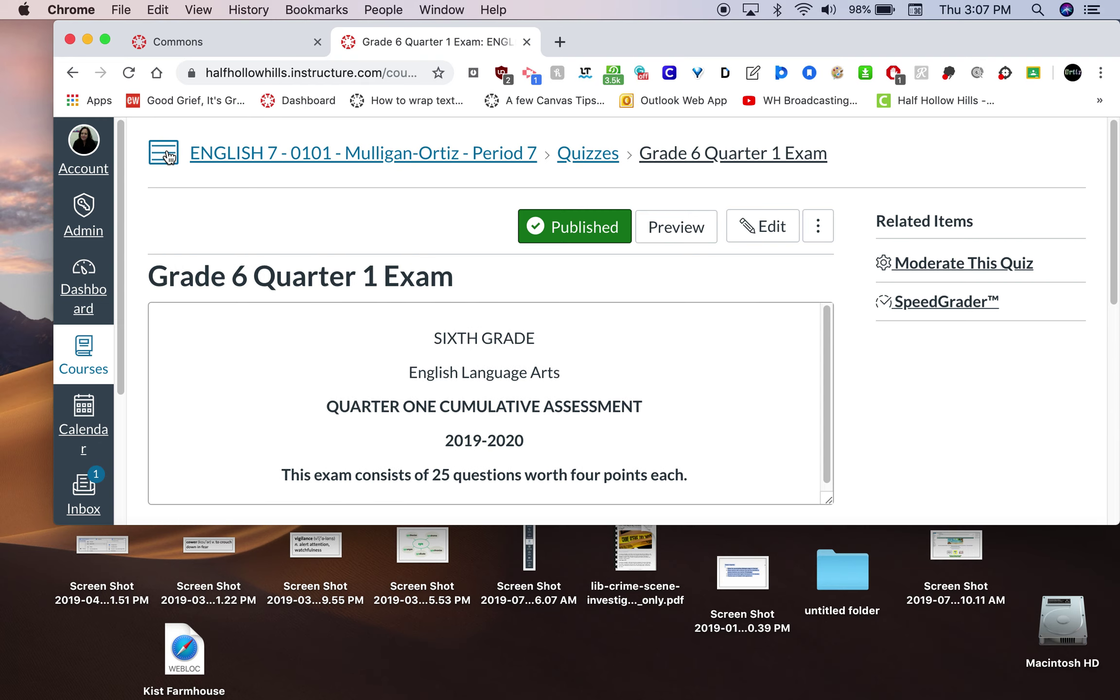
scroll(354, 352, "down", 1)
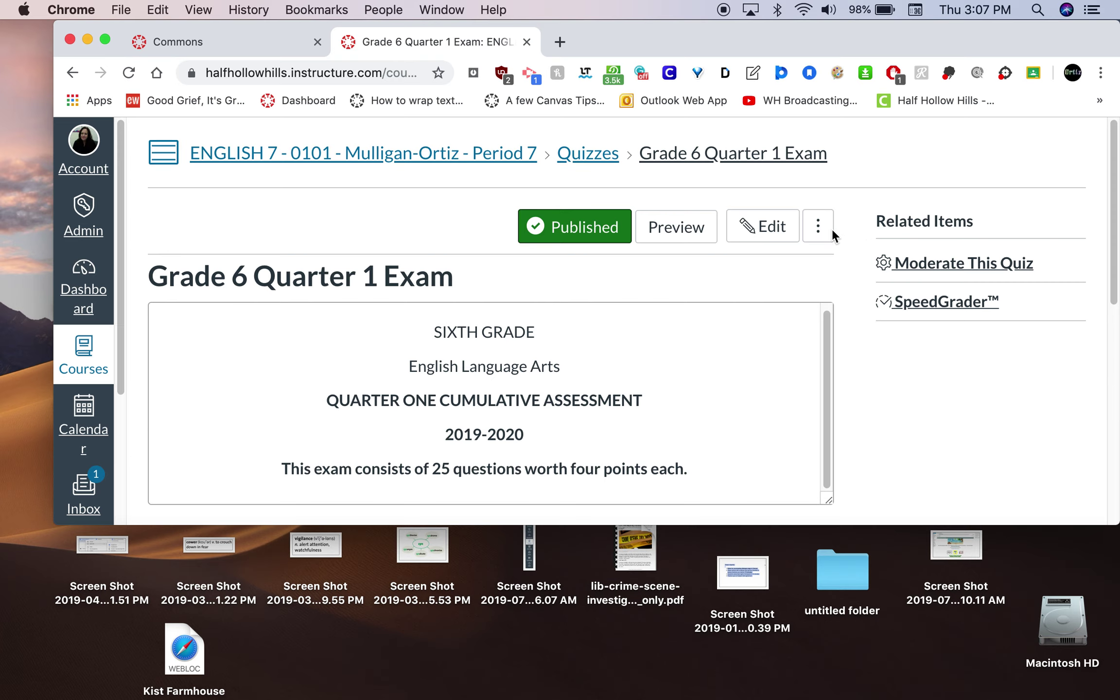
left_click(765, 231)
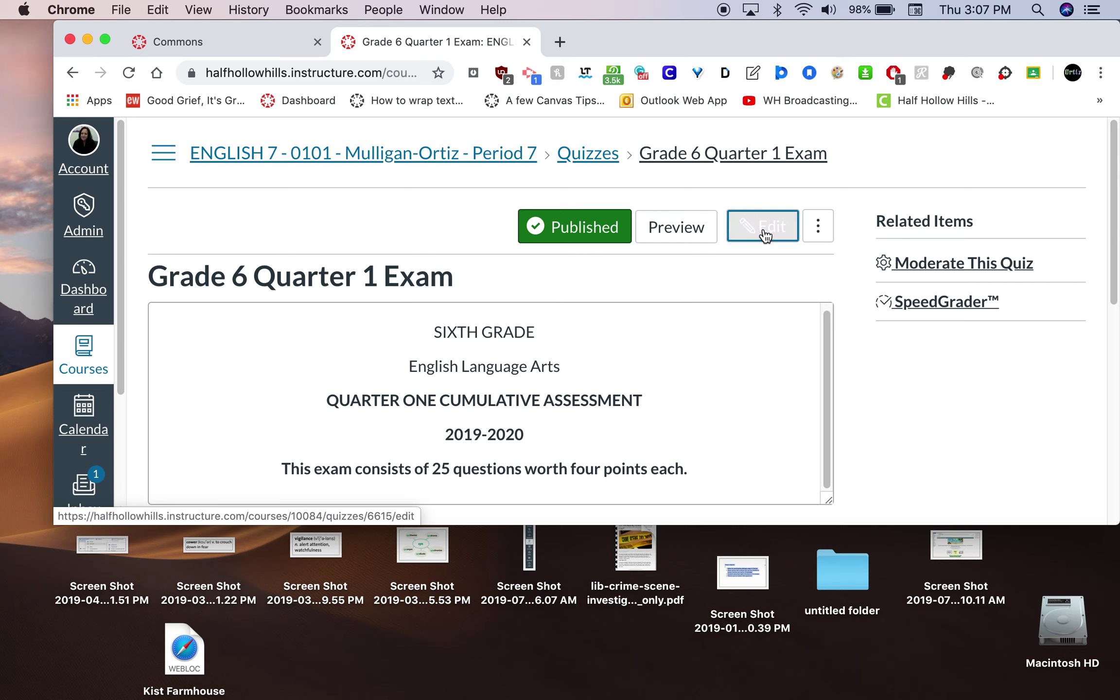
Open the quiz editor and turn off syncing to Infinite Campus.
left_click(766, 236)
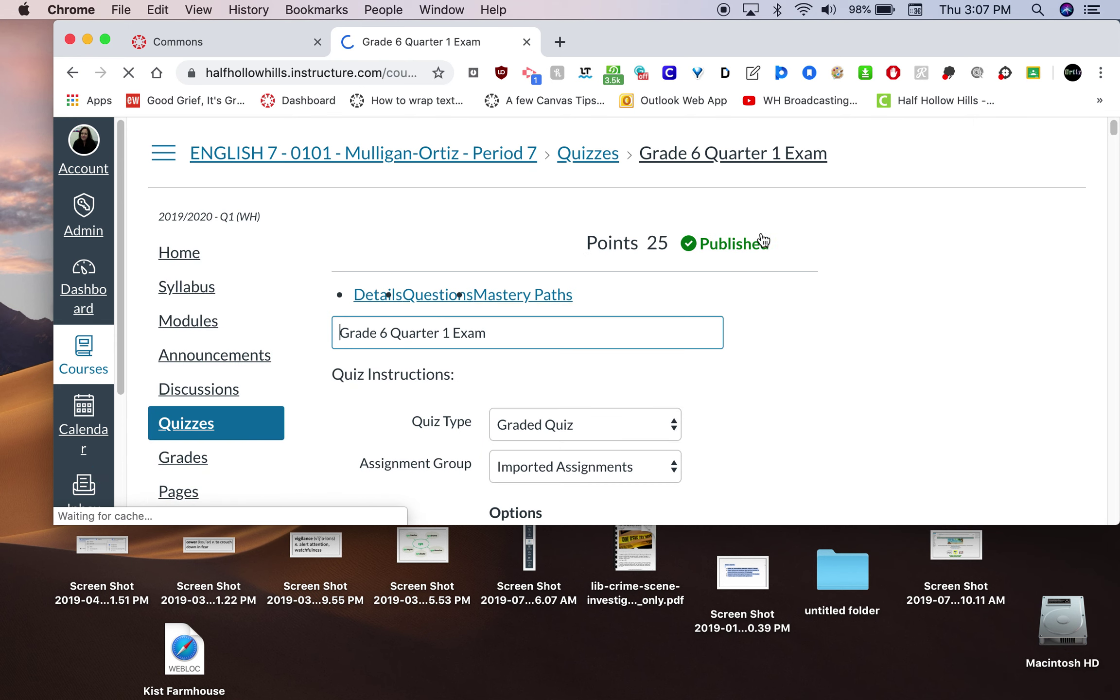
scroll(823, 307, "down", 2)
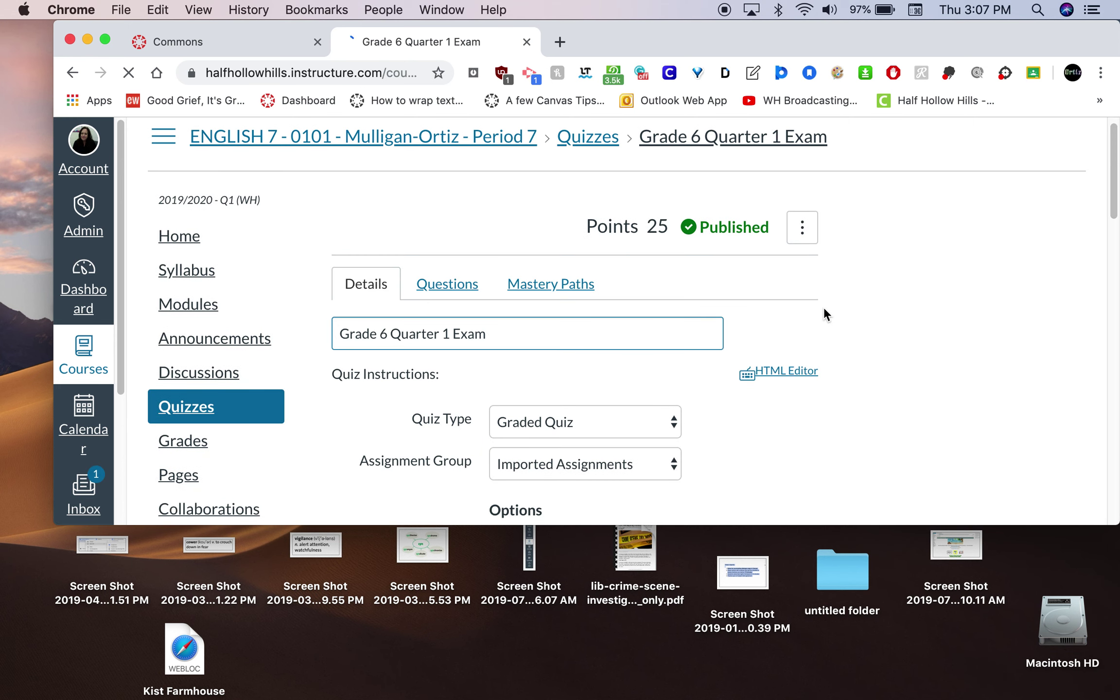
scroll(822, 305, "down", 3)
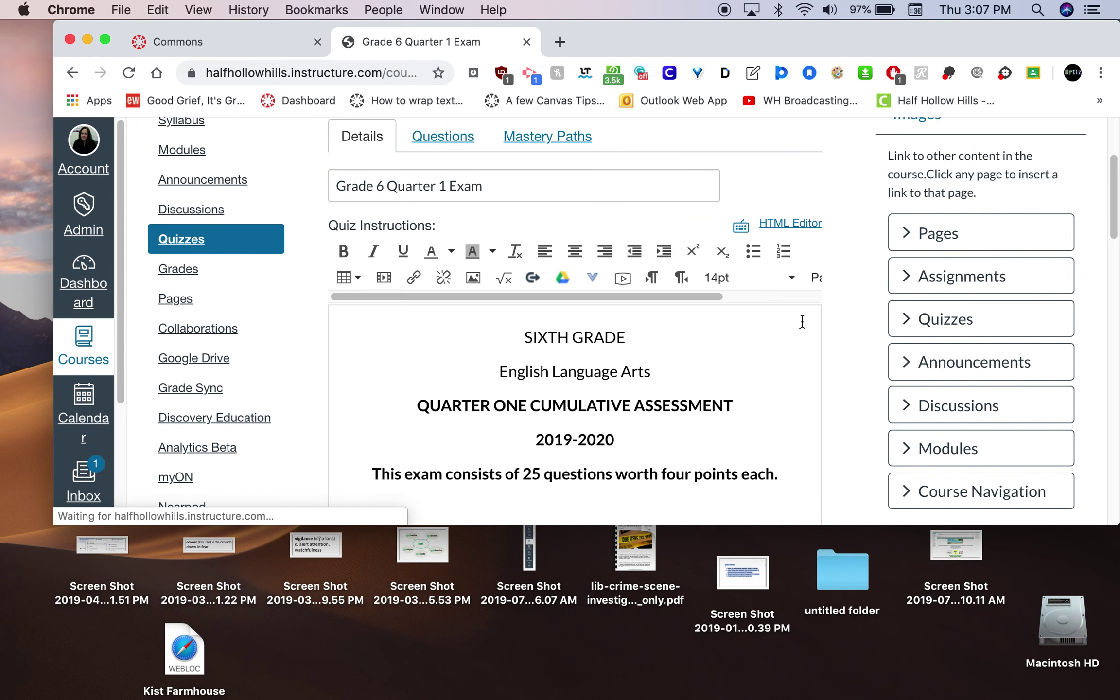
scroll(846, 304, "down", 10)
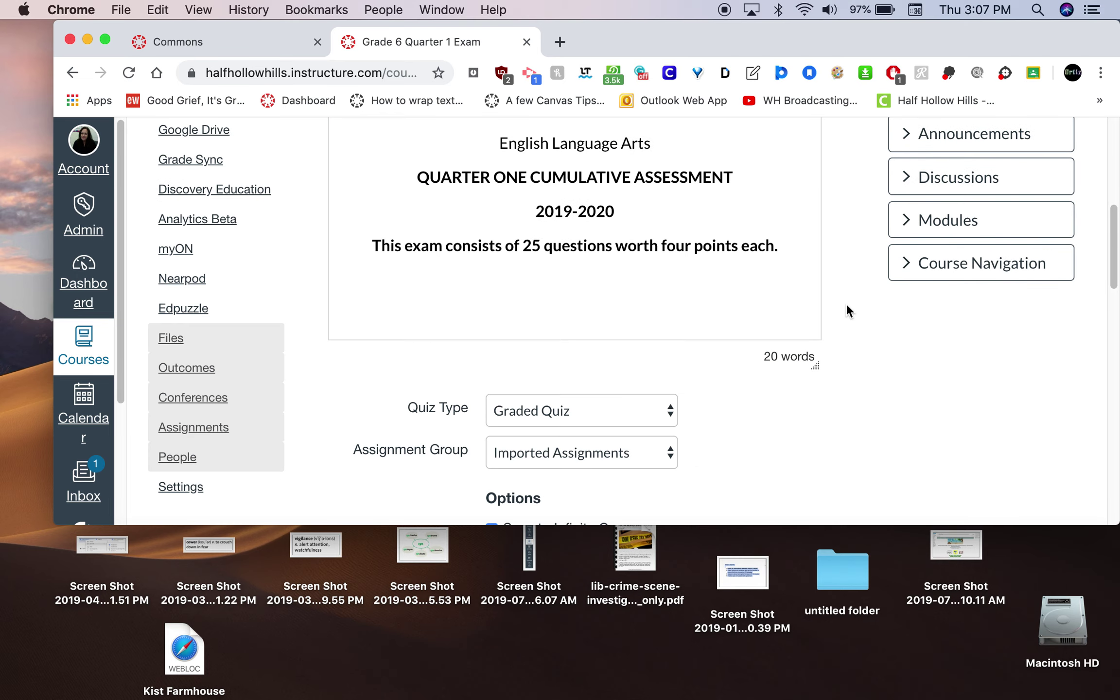
left_click(492, 354)
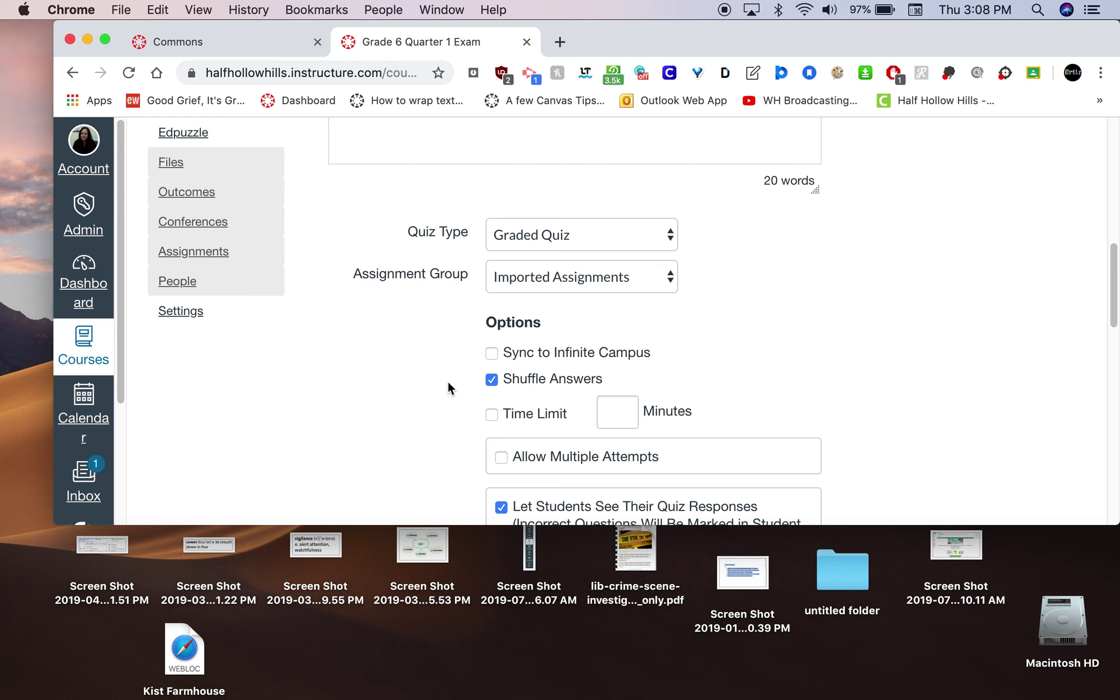
Hide both the quiz responses and the correct answers from students.
scroll(449, 381, "down", 3)
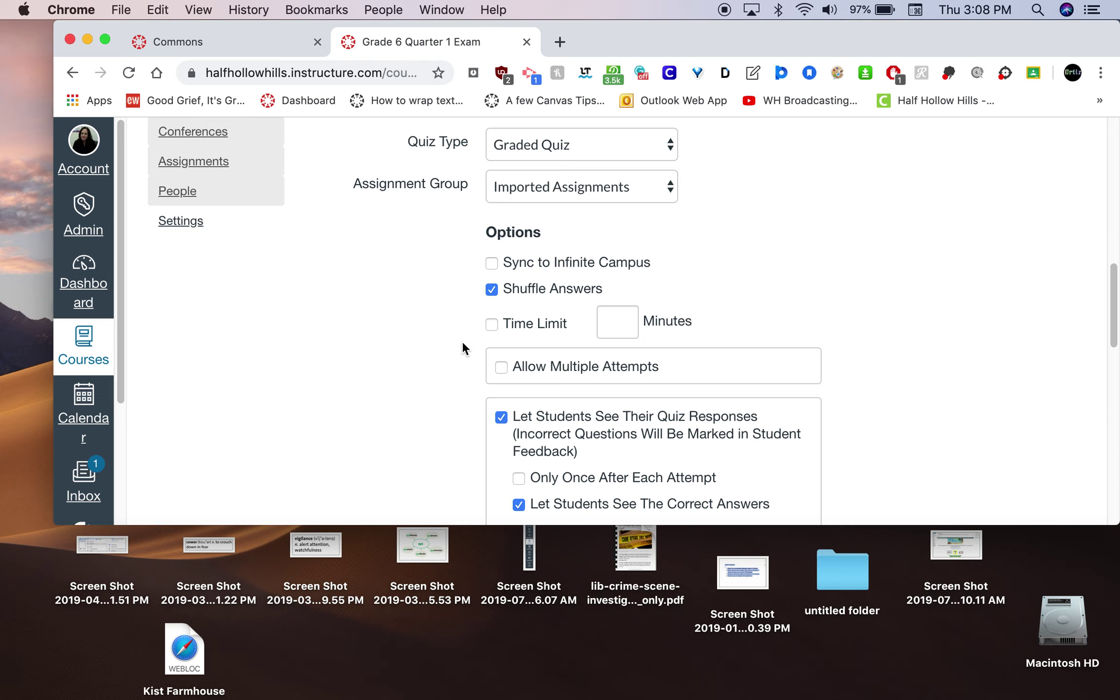
scroll(462, 342, "down", 5)
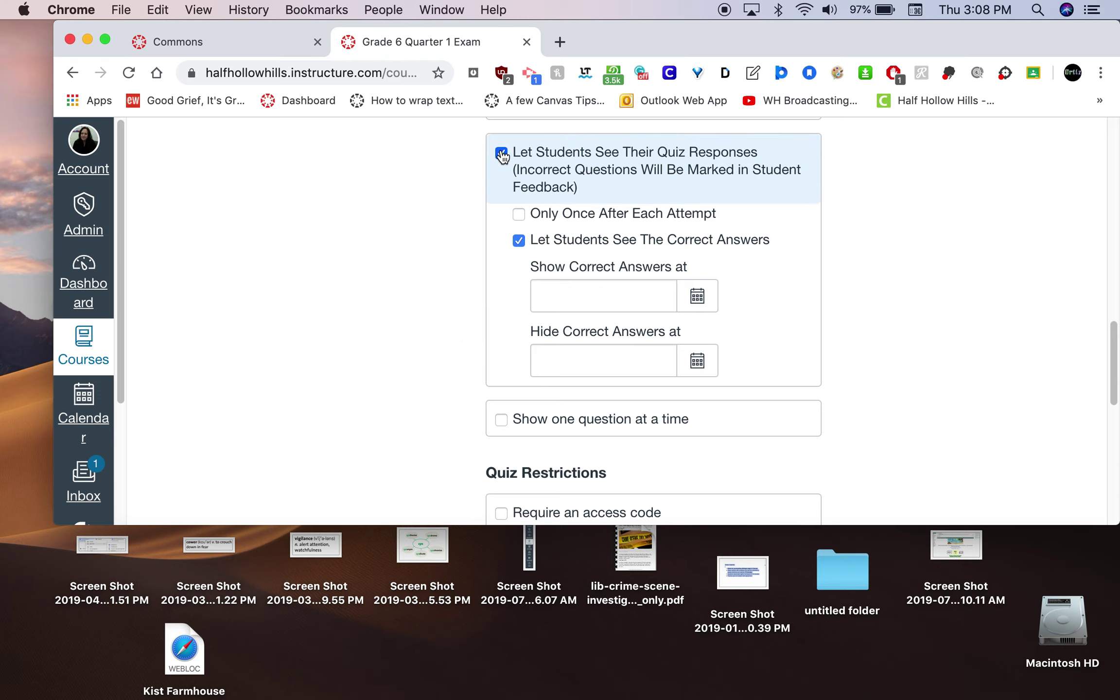
left_click(501, 154)
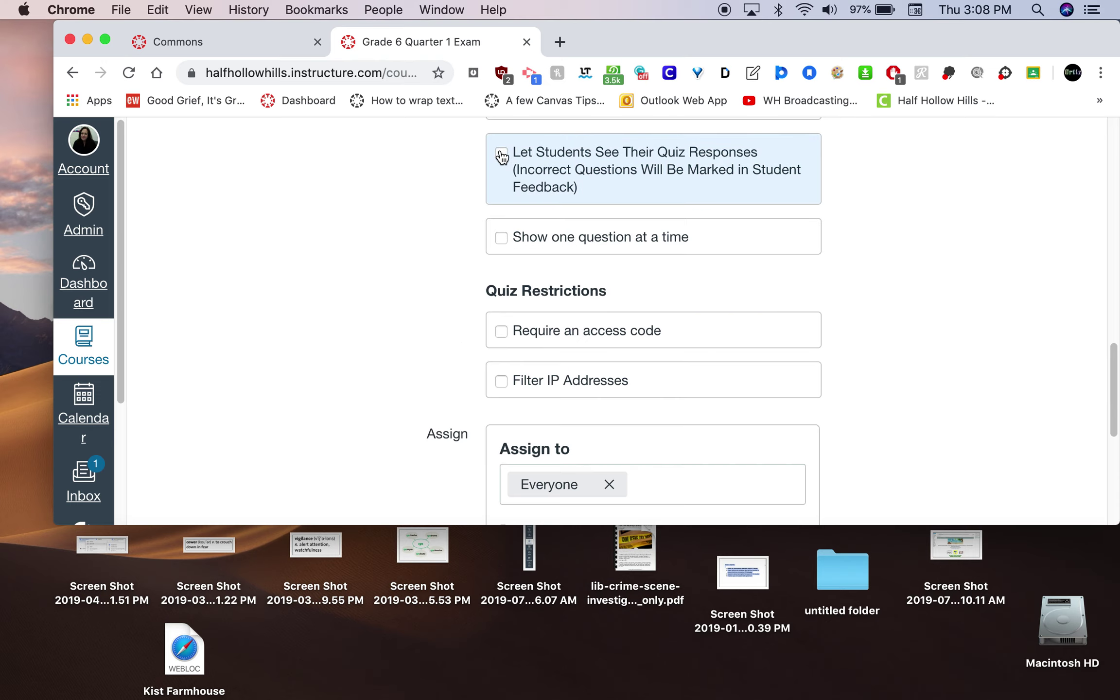
left_click(501, 154)
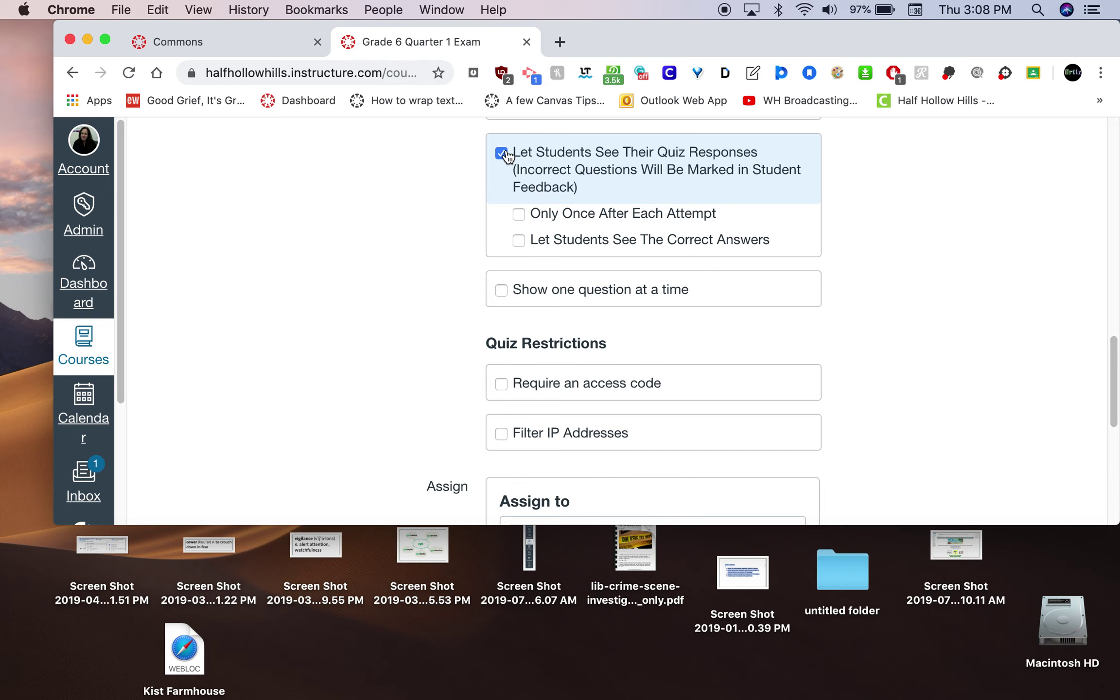
left_click(521, 239)
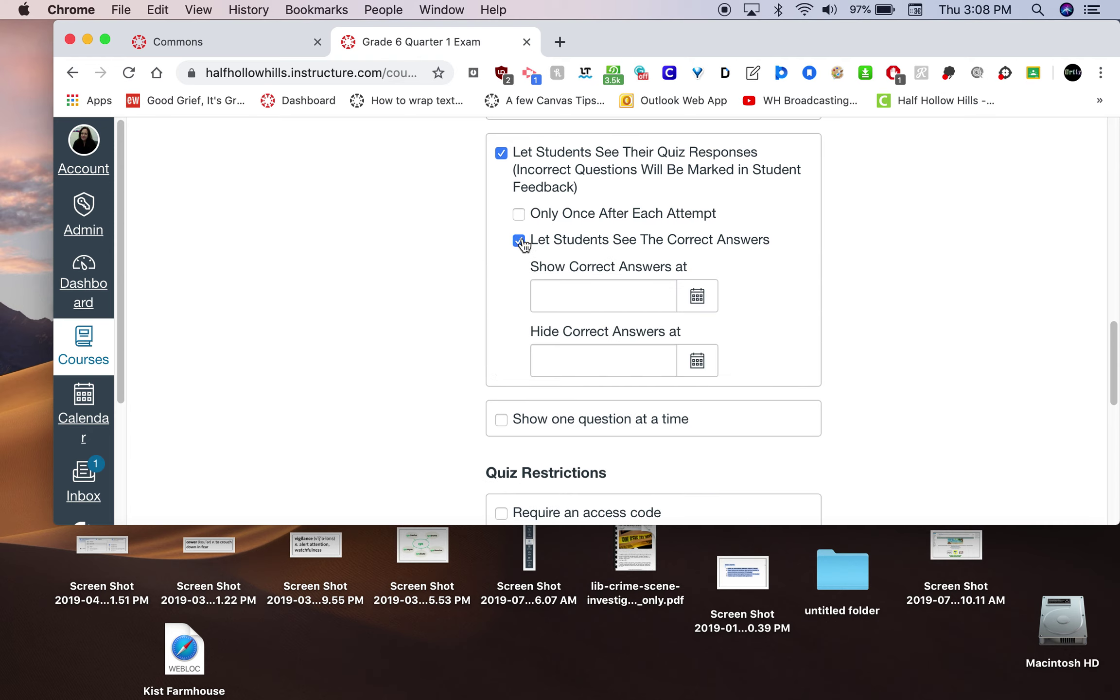
left_click(520, 241)
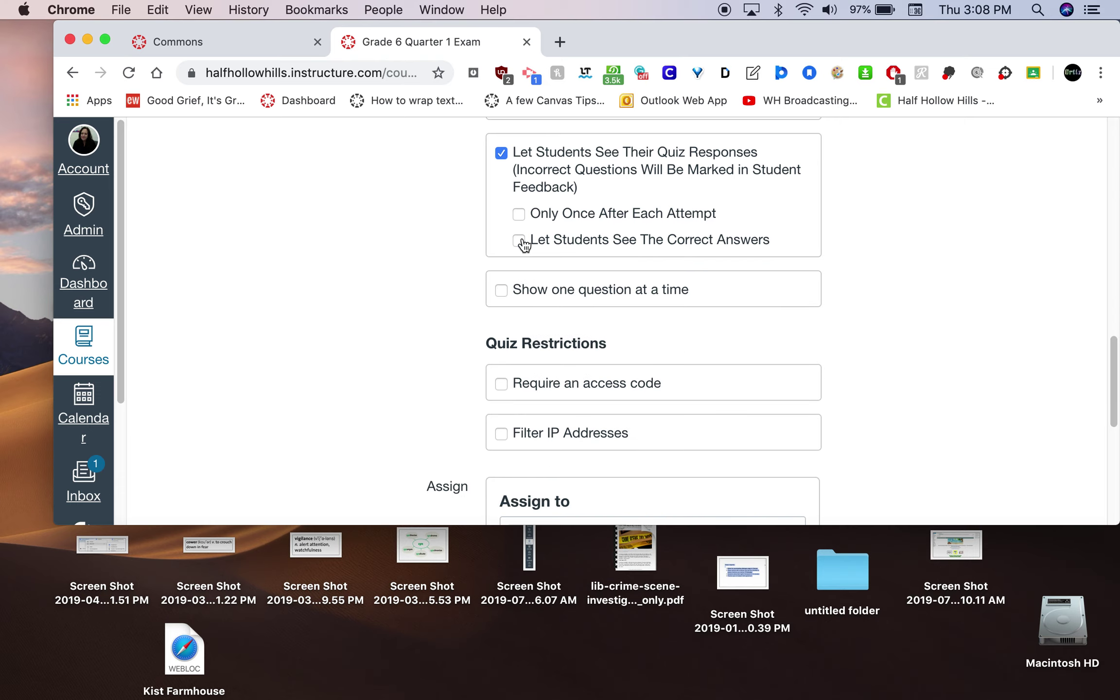
left_click(501, 154)
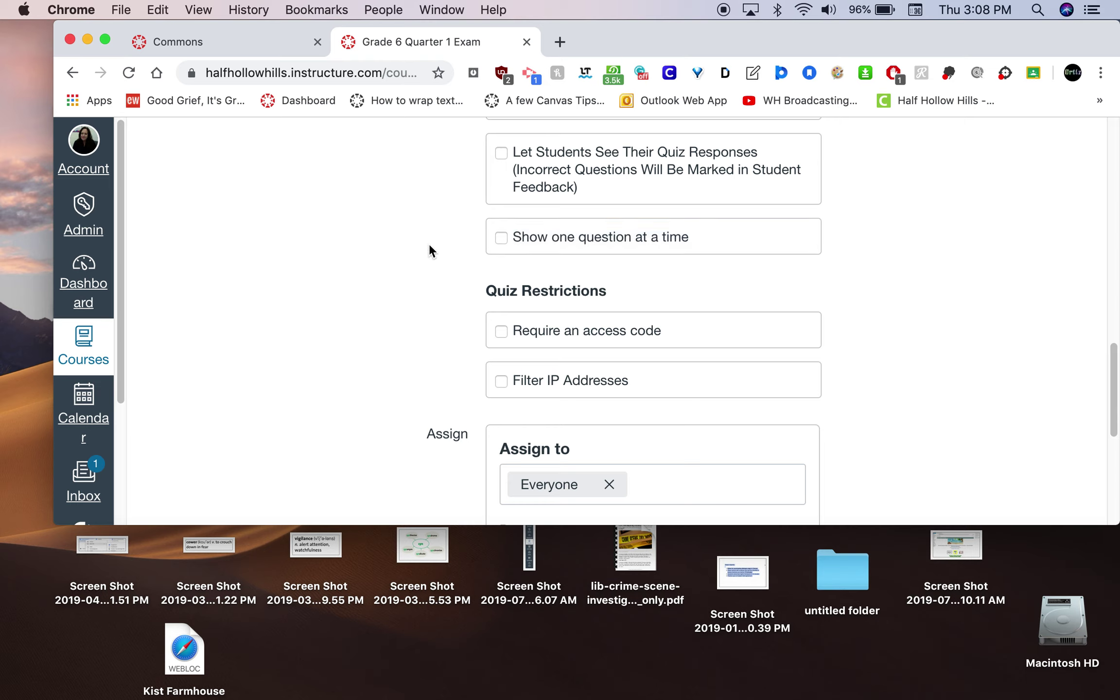
scroll(430, 246, "down", 1)
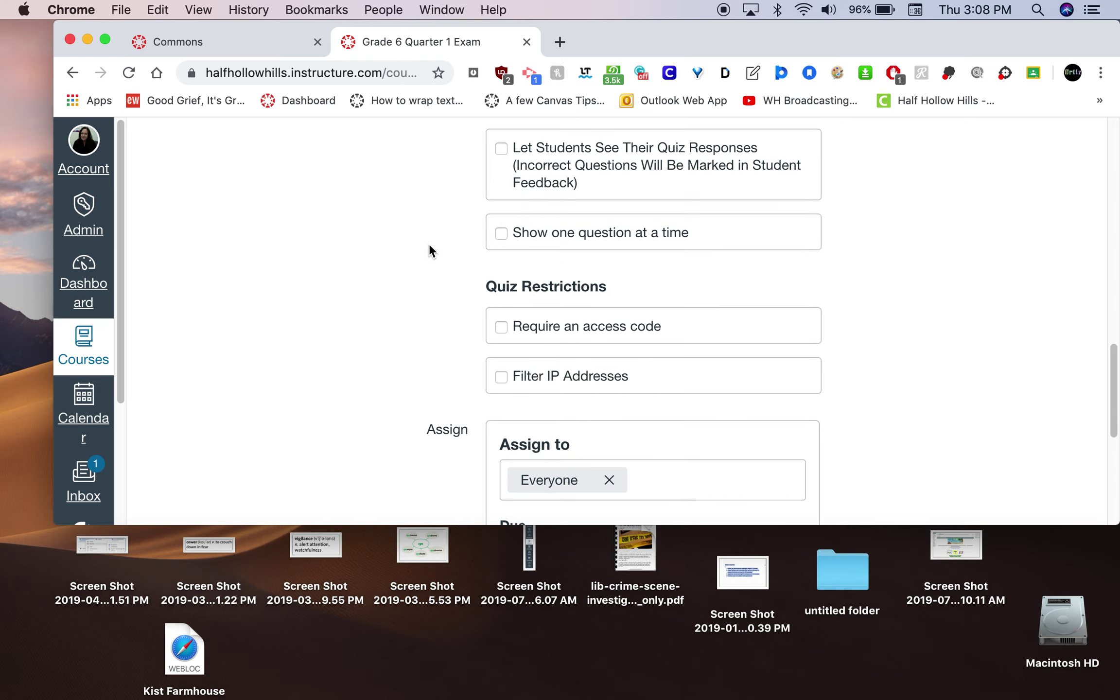
scroll(429, 245, "down", 2)
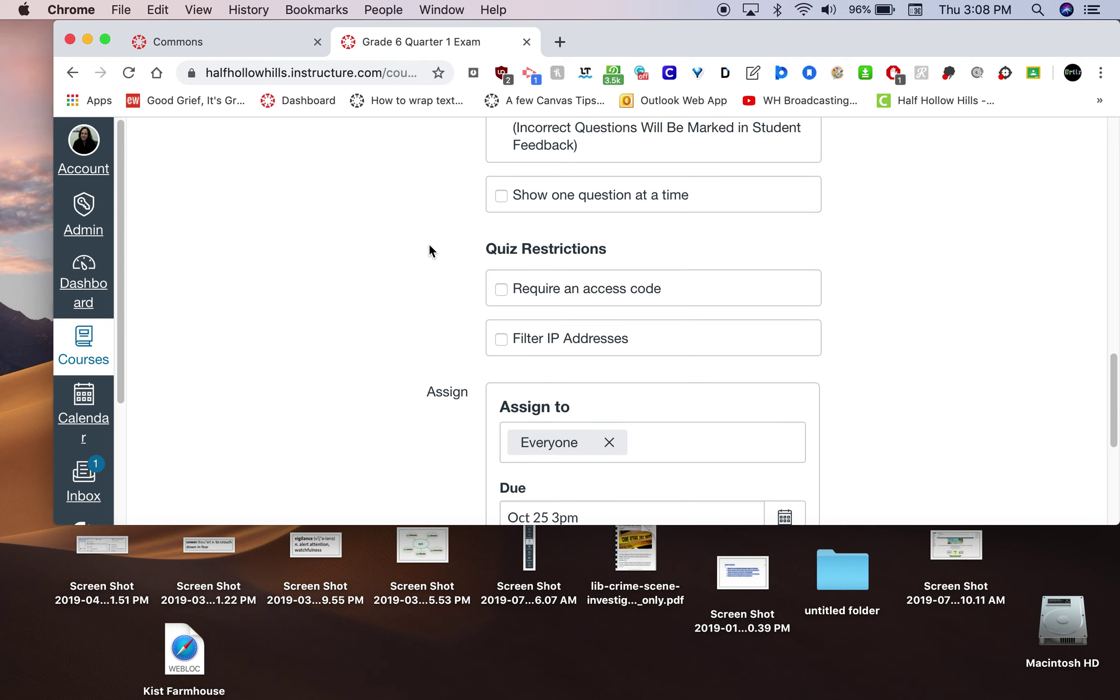
Require an access code for the exam and fill in the saved code from autofill.
scroll(428, 245, "down", 3)
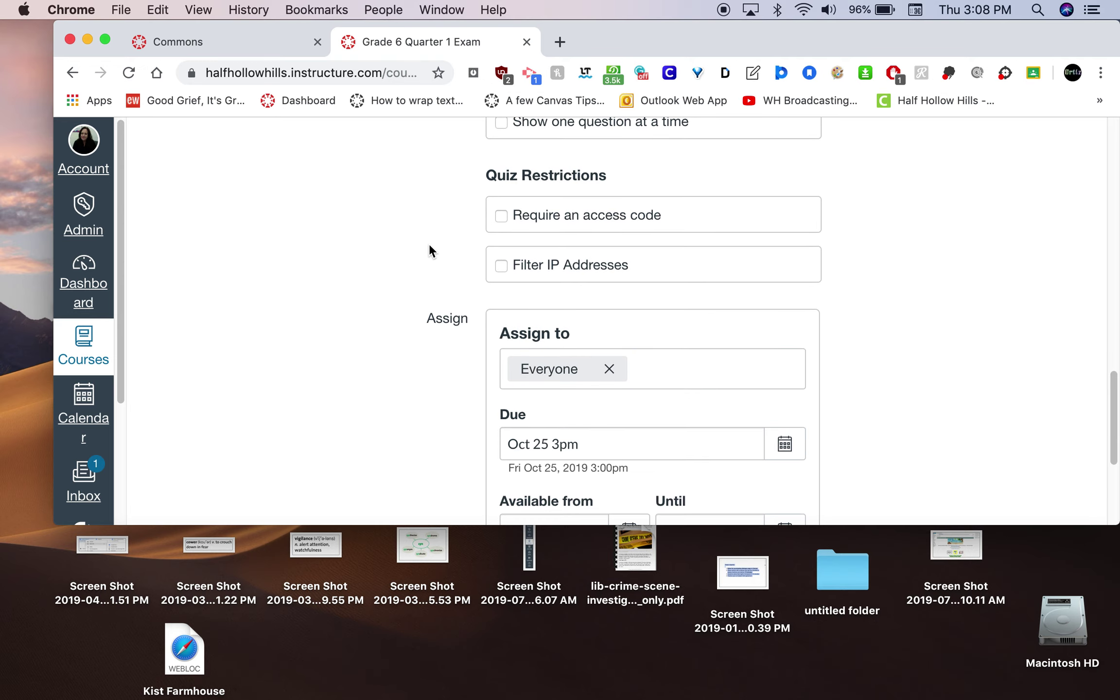
left_click(501, 218)
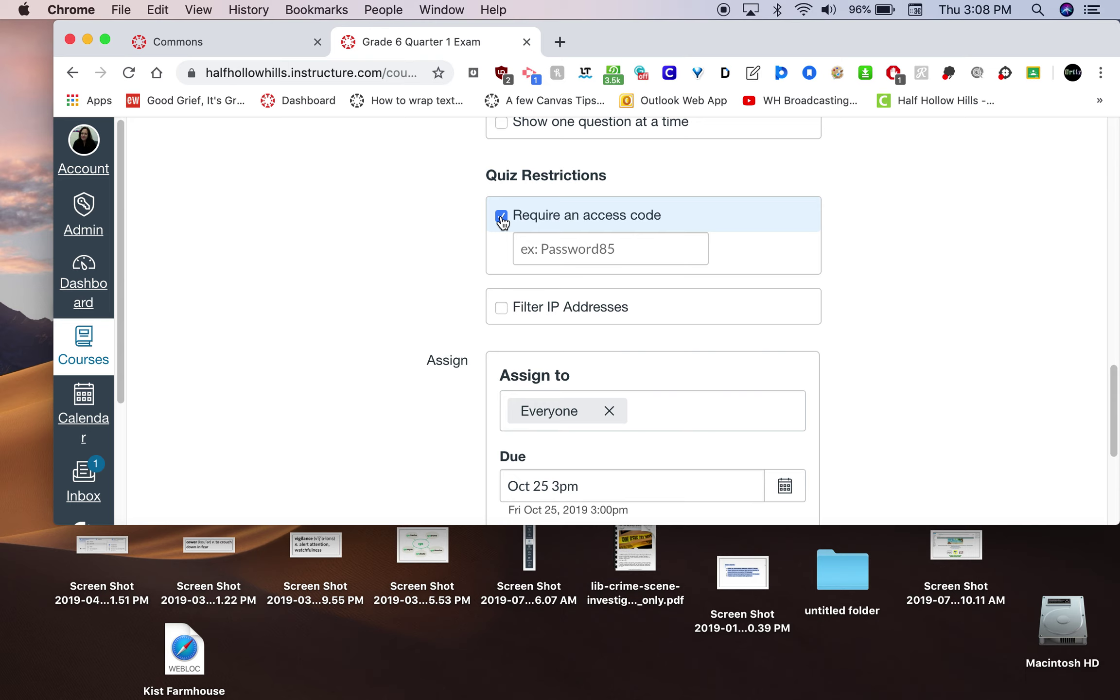
left_click(577, 250)
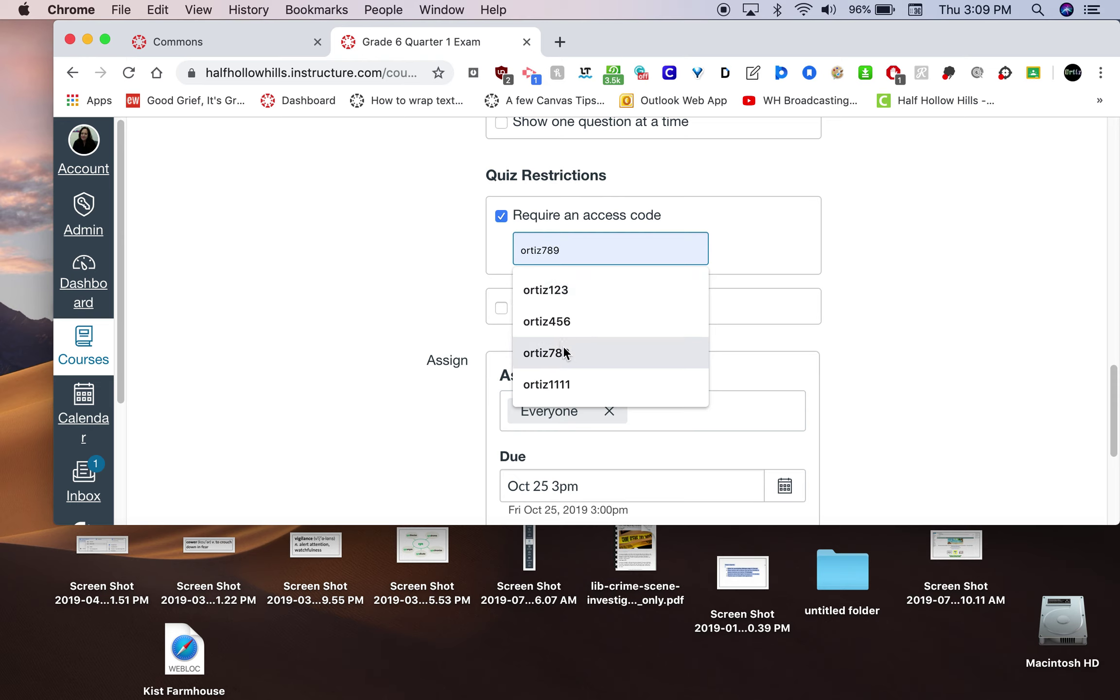
left_click(559, 294)
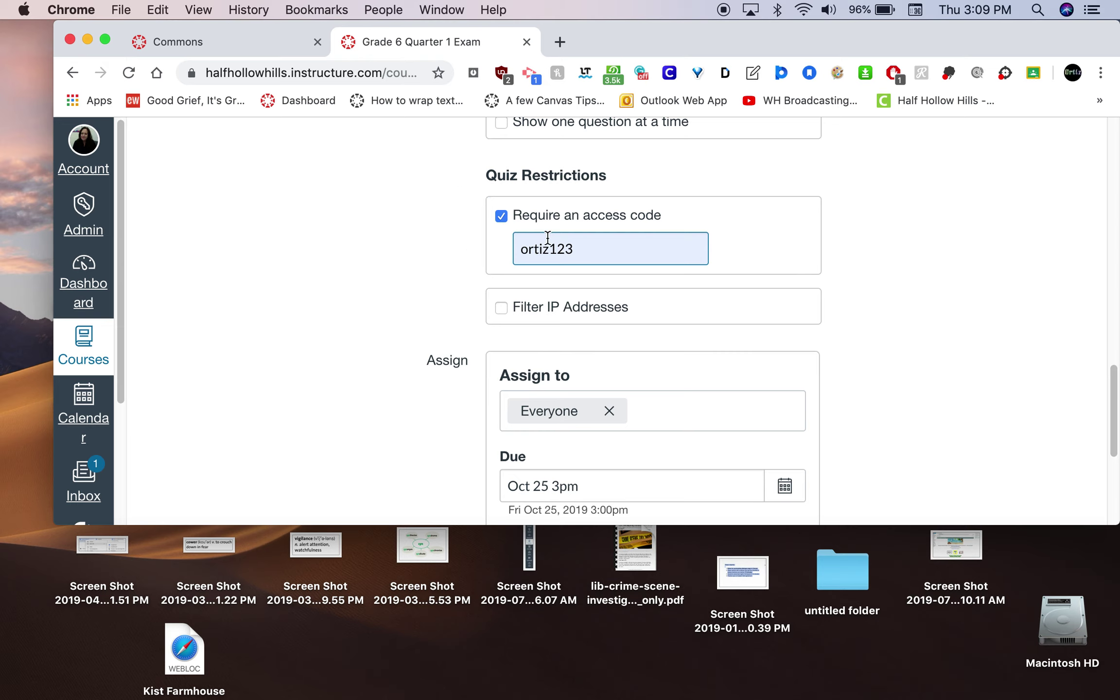
left_click_drag(549, 249, 598, 250)
left_click(422, 259)
scroll(421, 264, "down", 3)
scroll(422, 269, "down", 2)
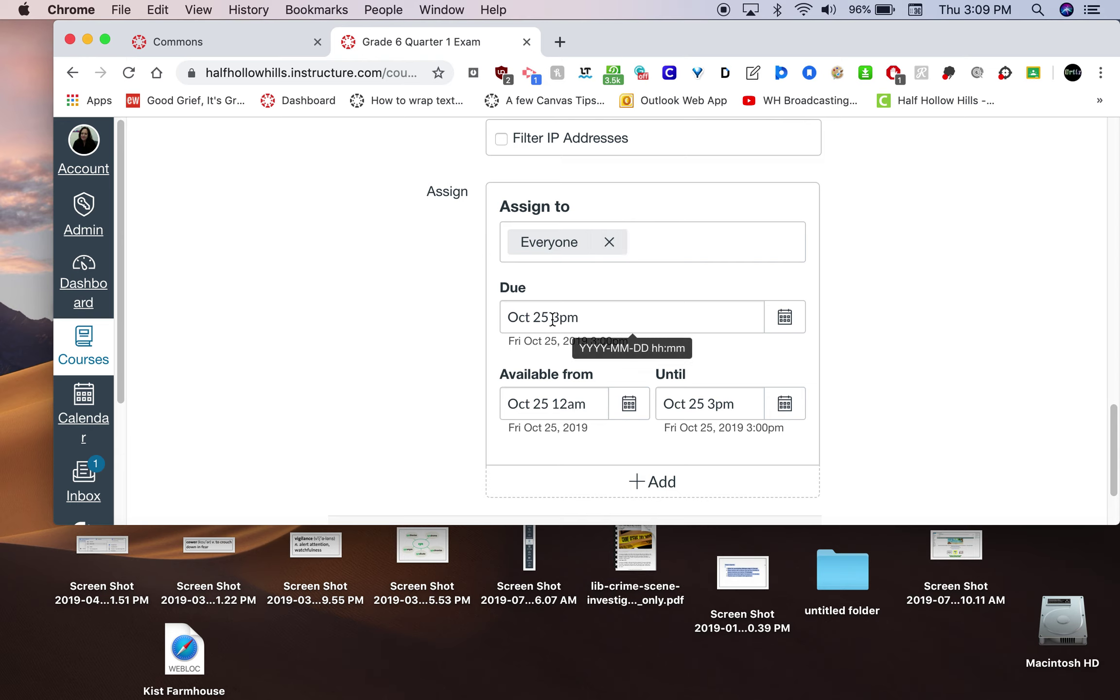
left_click_drag(553, 318, 502, 320)
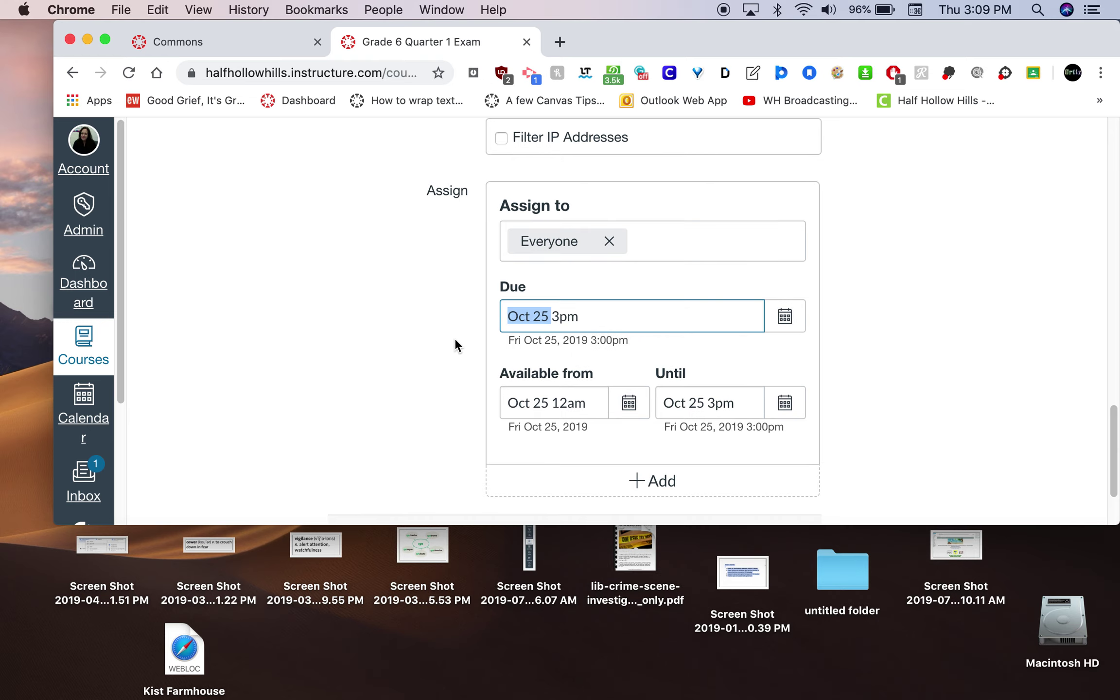
scroll(455, 341, "down", 2)
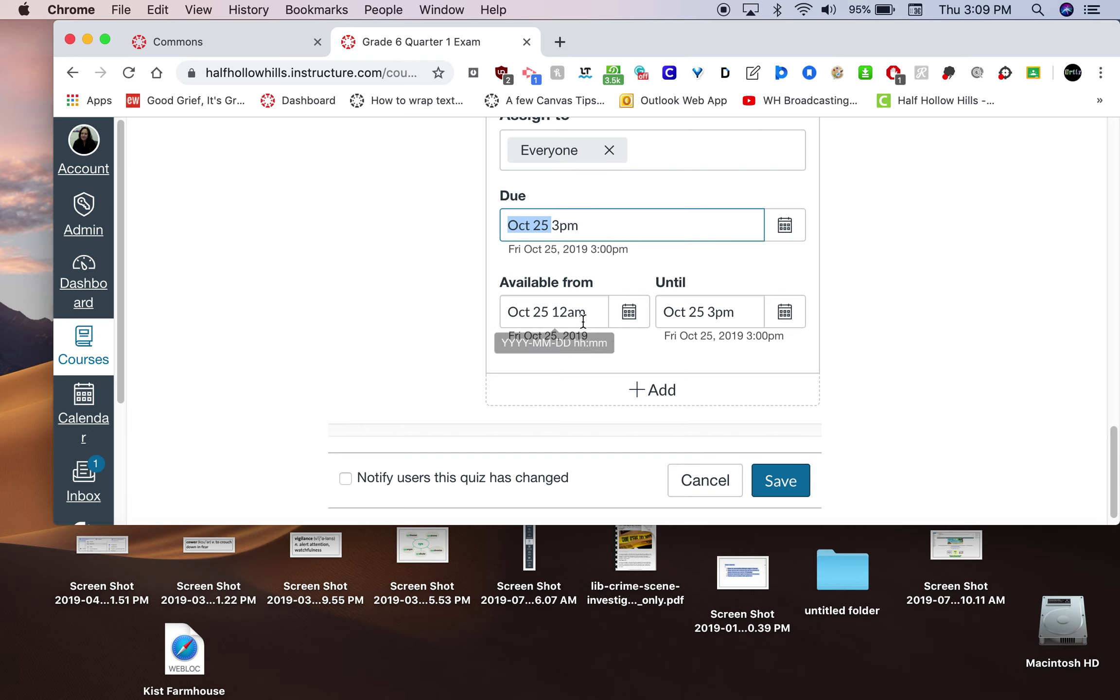
double_click(597, 313)
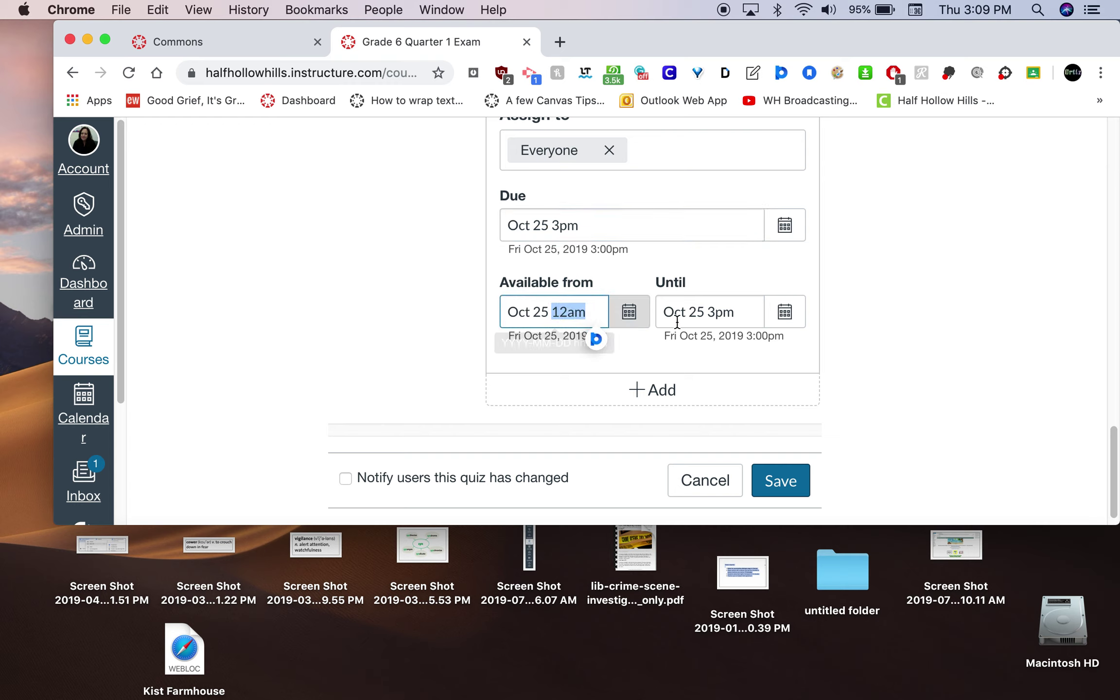
left_click(743, 312)
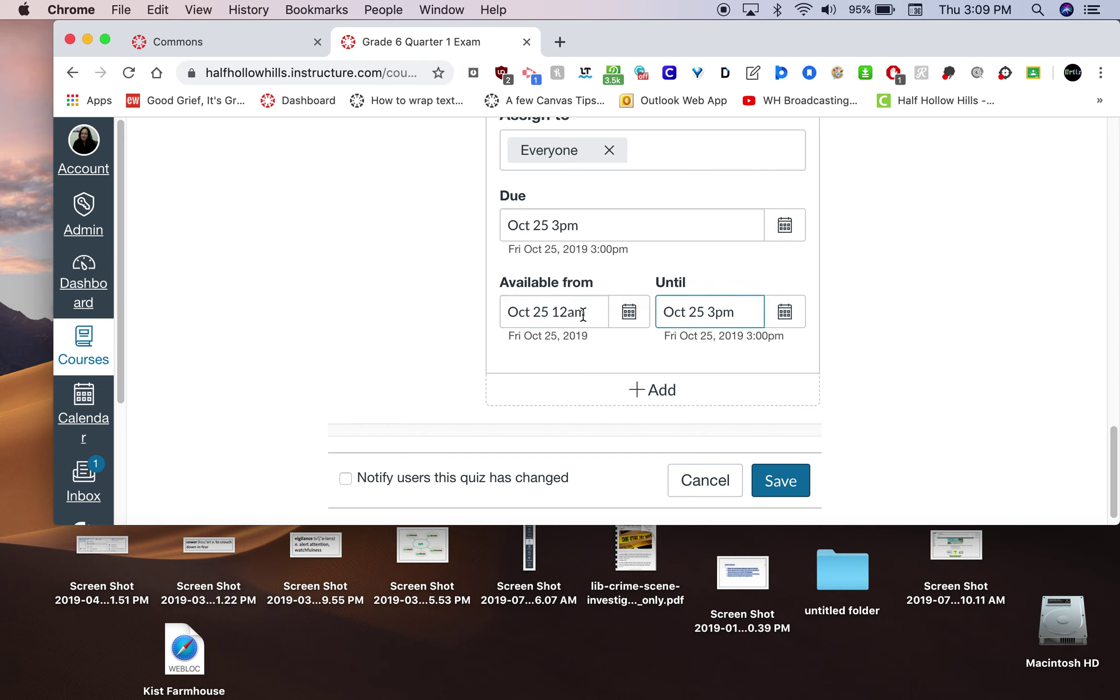
left_click_drag(568, 313, 555, 314)
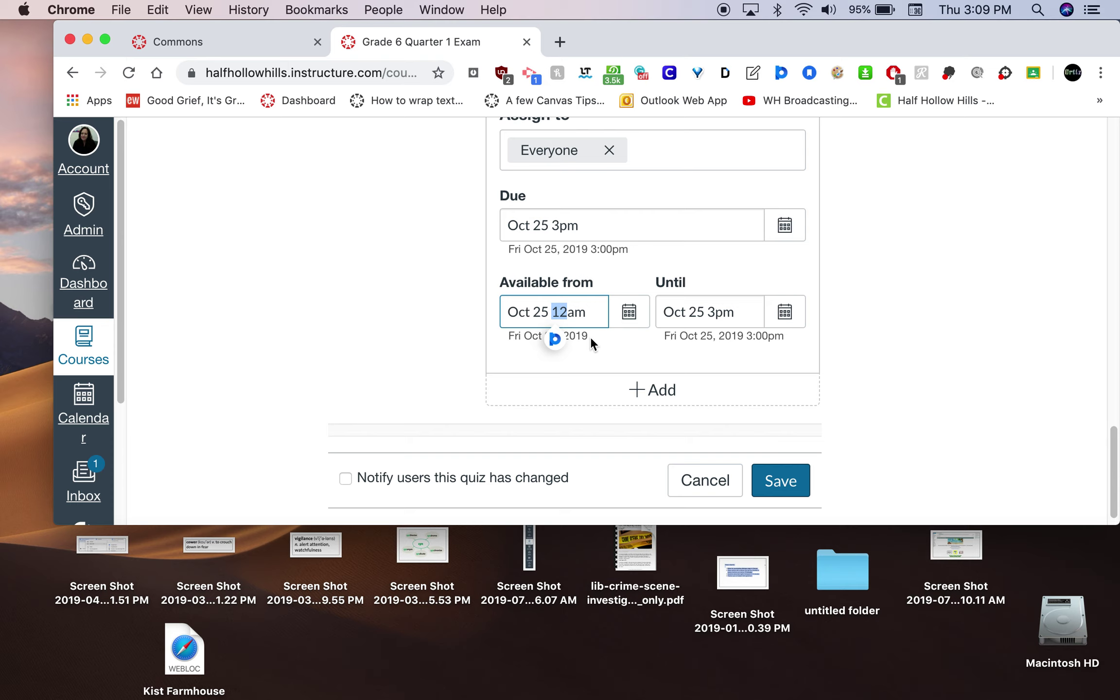
scroll(610, 343, "down", 1)
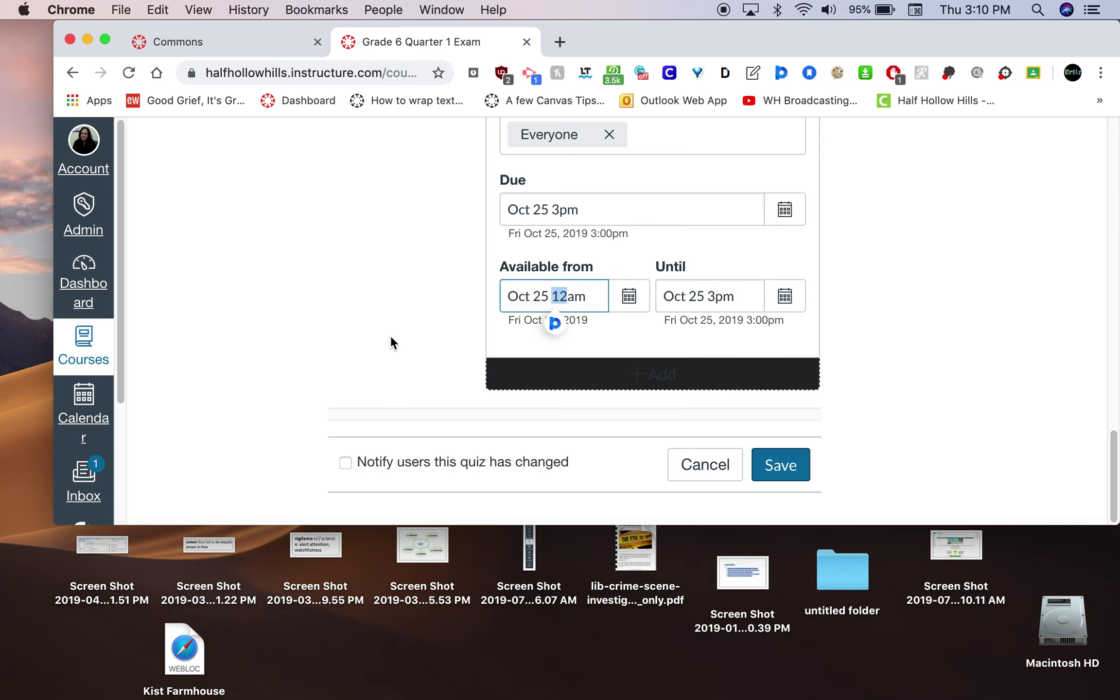
Add a second assignment entry and search its Assign to field for the make-up student's first name.
left_click(617, 372)
scroll(587, 370, "down", 5)
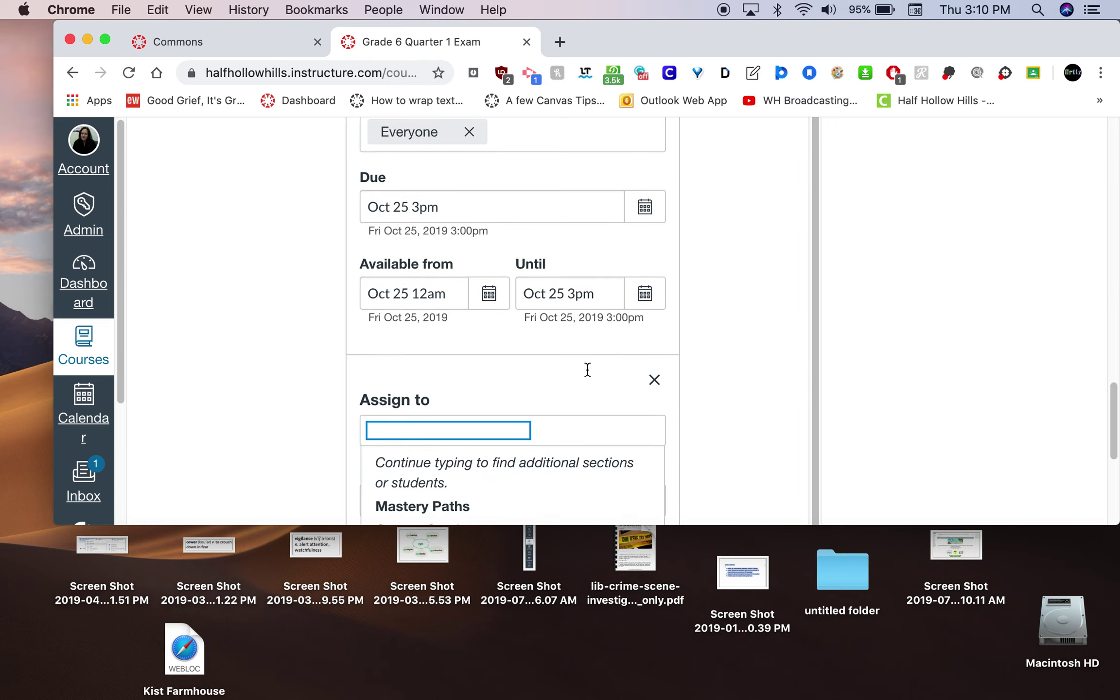
left_click(464, 276)
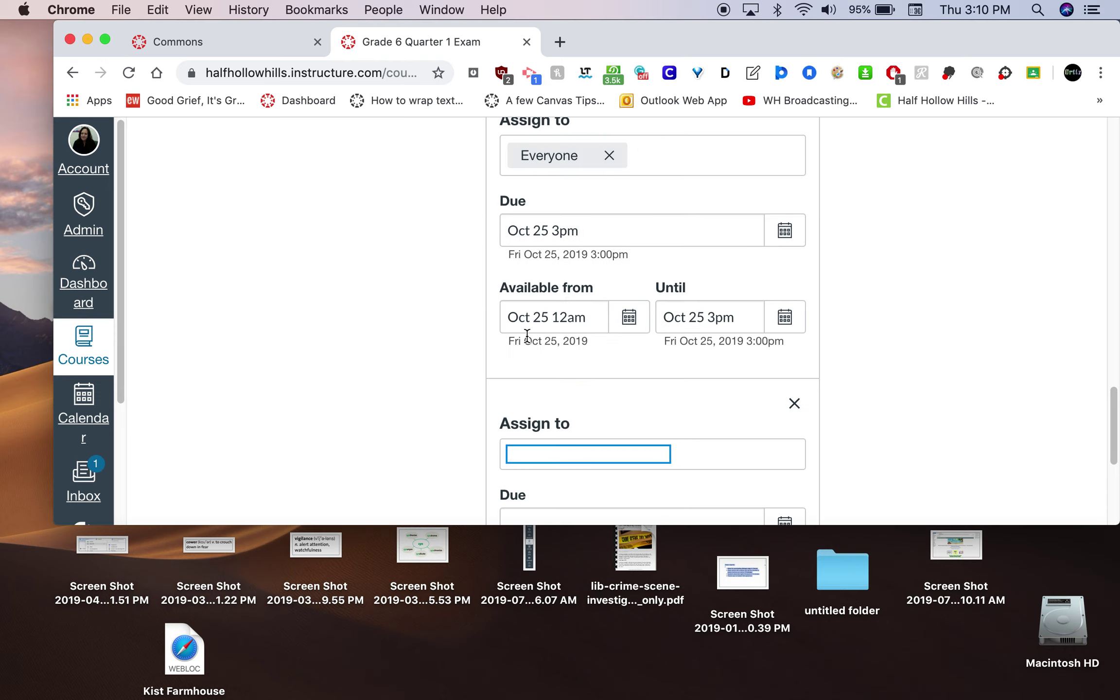
scroll(543, 462, "up", 1)
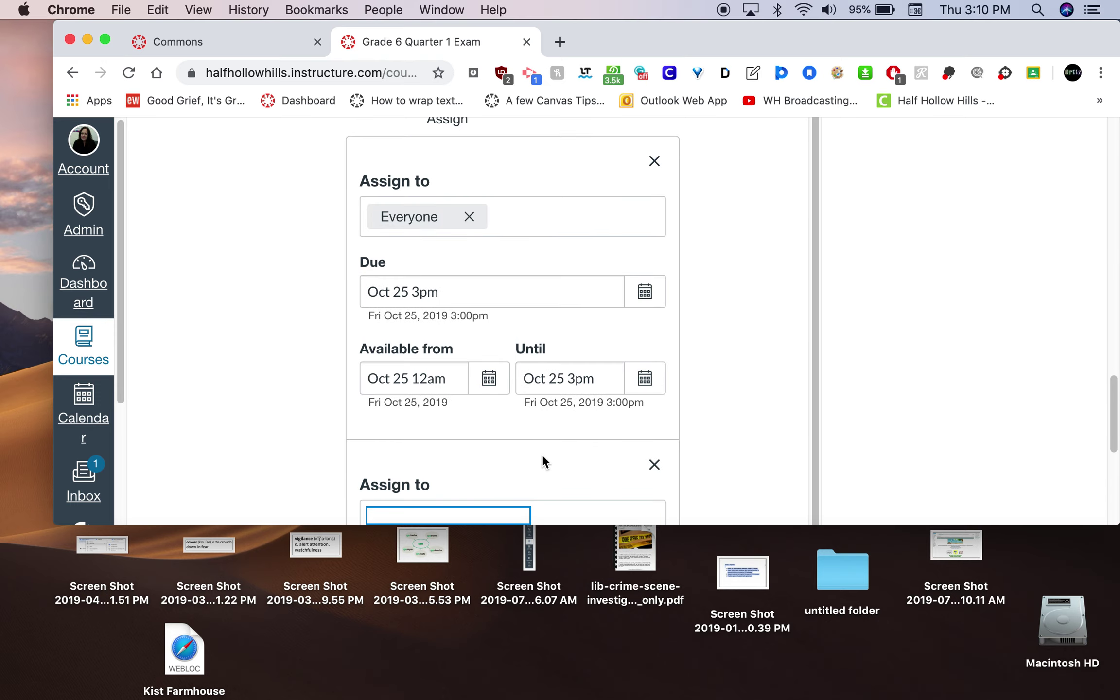
type("ethan")
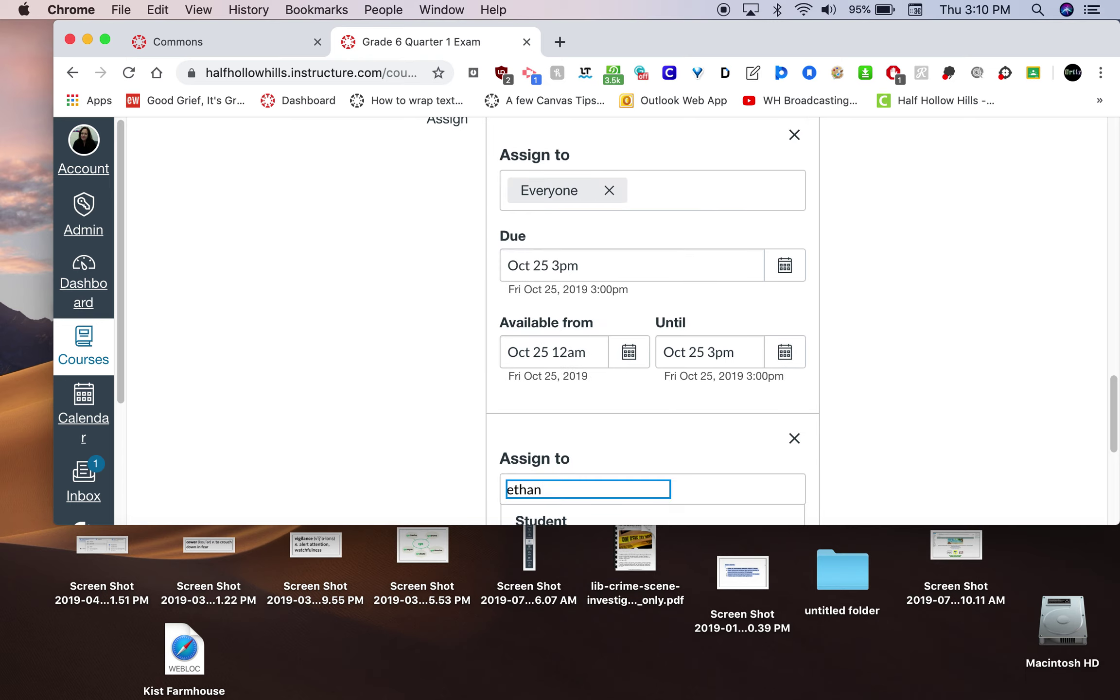
scroll(415, 467, "down", 5)
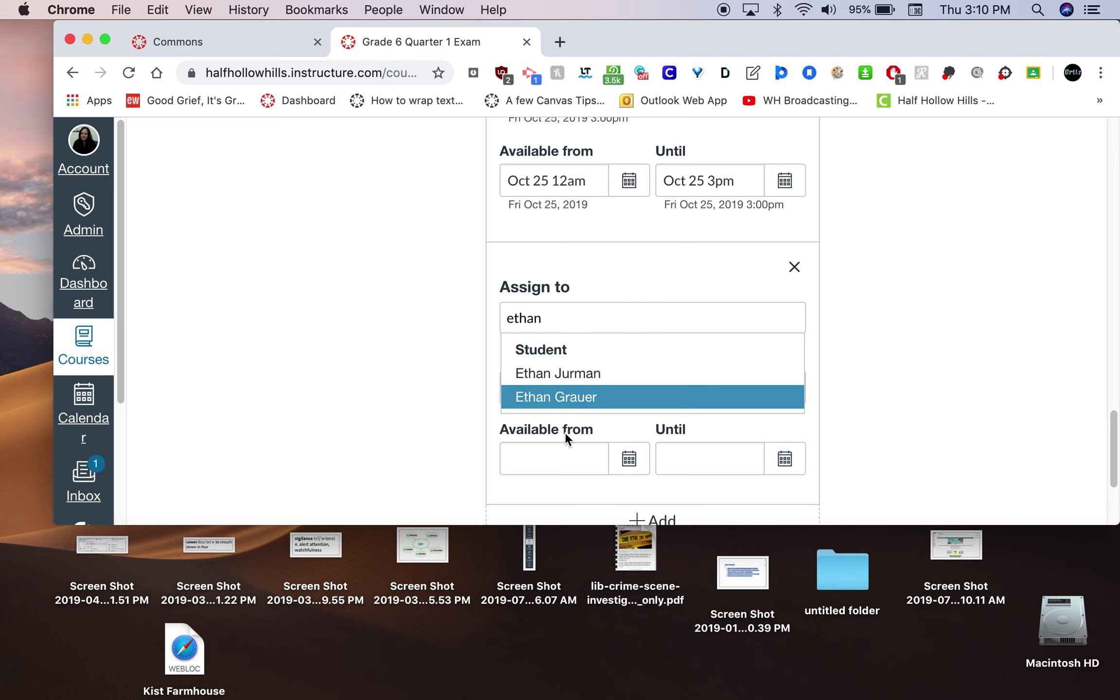
Try to open the start-date calendar for the make-up entry.
left_click(629, 465)
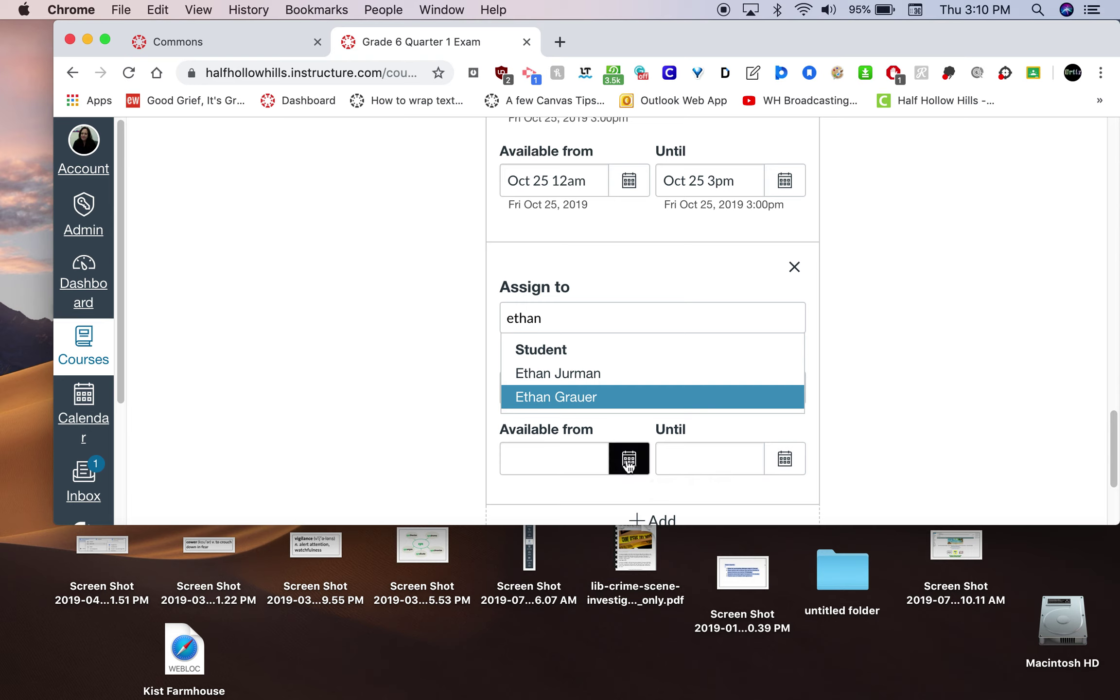
left_click(631, 463)
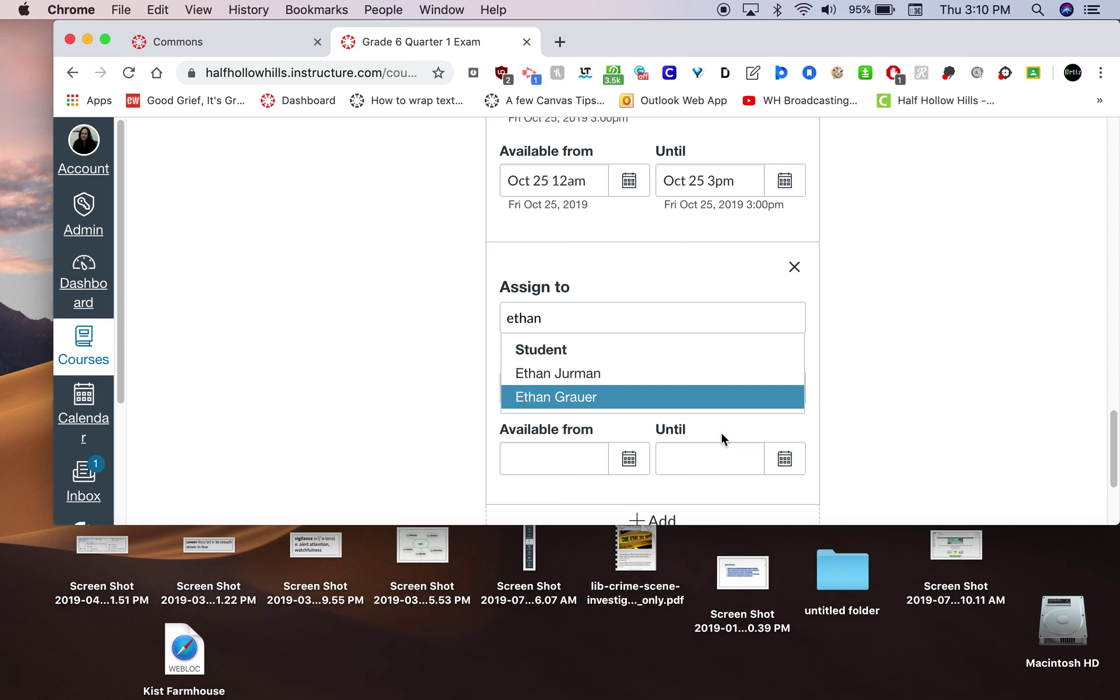
scroll(720, 435, "down", 5)
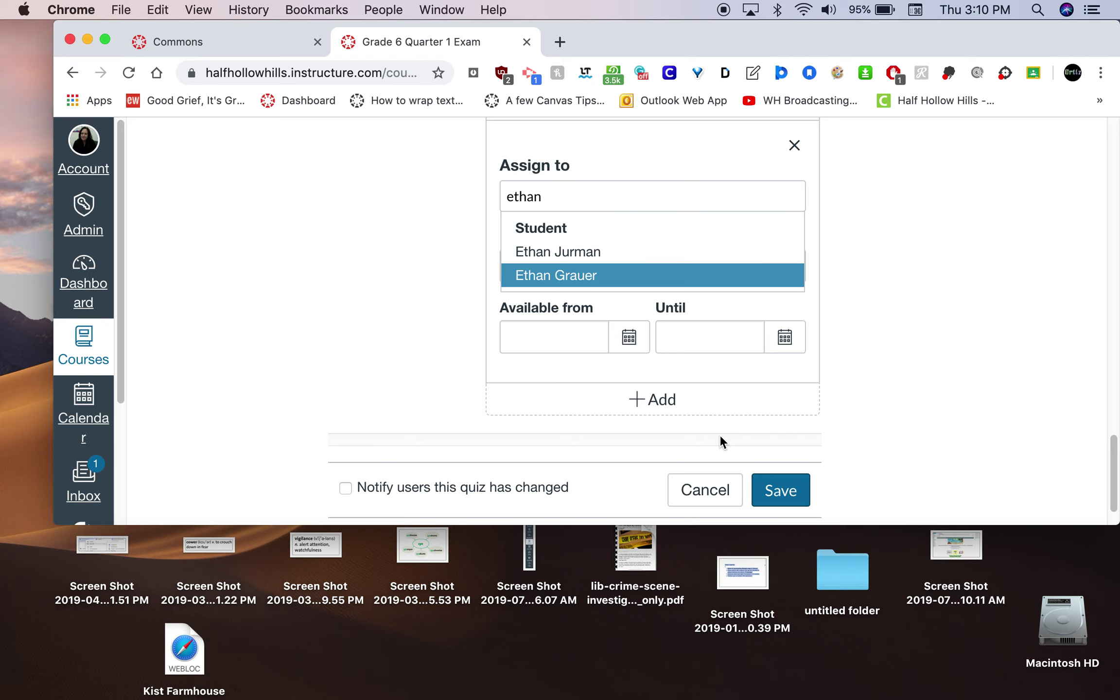
scroll(720, 435, "up", 10)
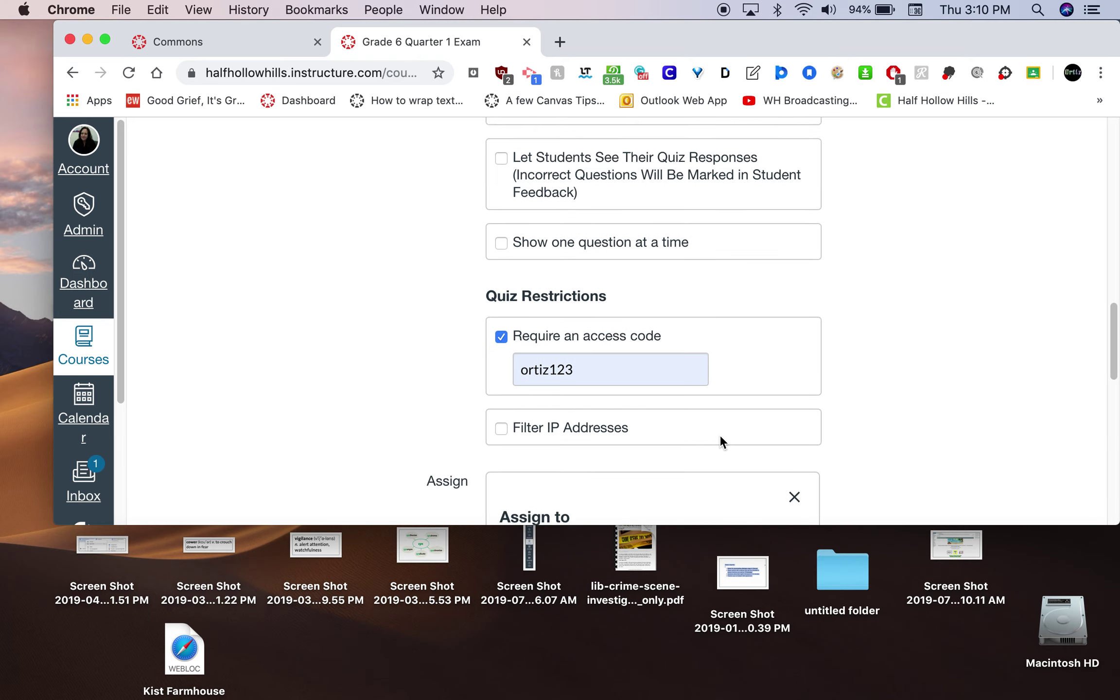
left_click_drag(637, 394, 500, 399)
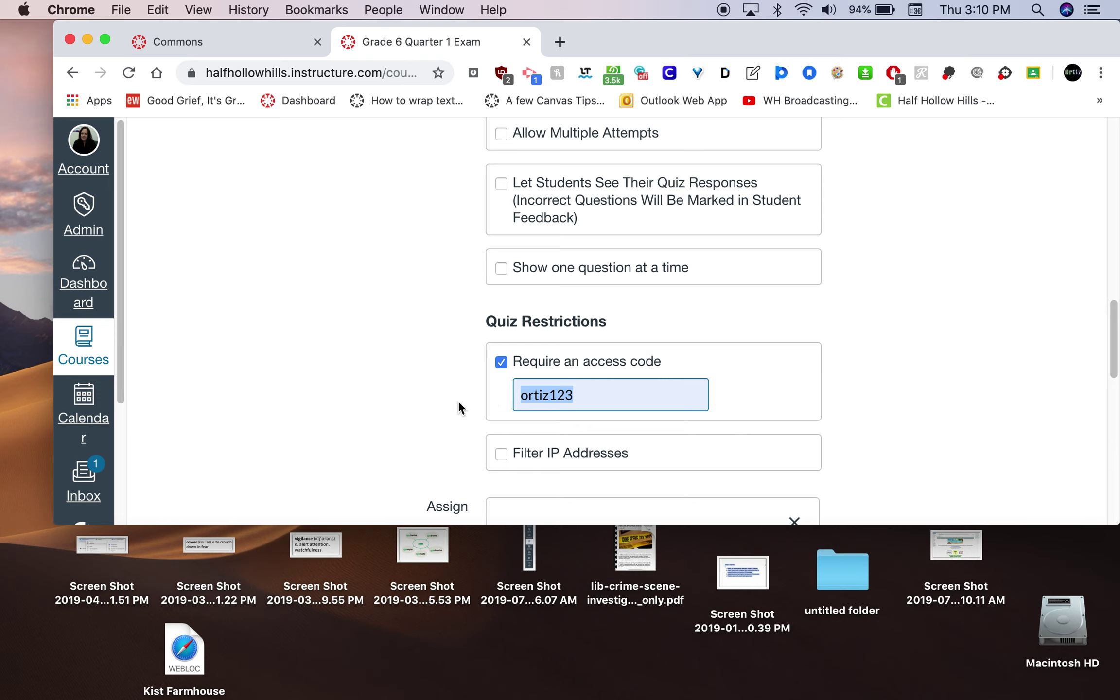
scroll(458, 400, "down", 10)
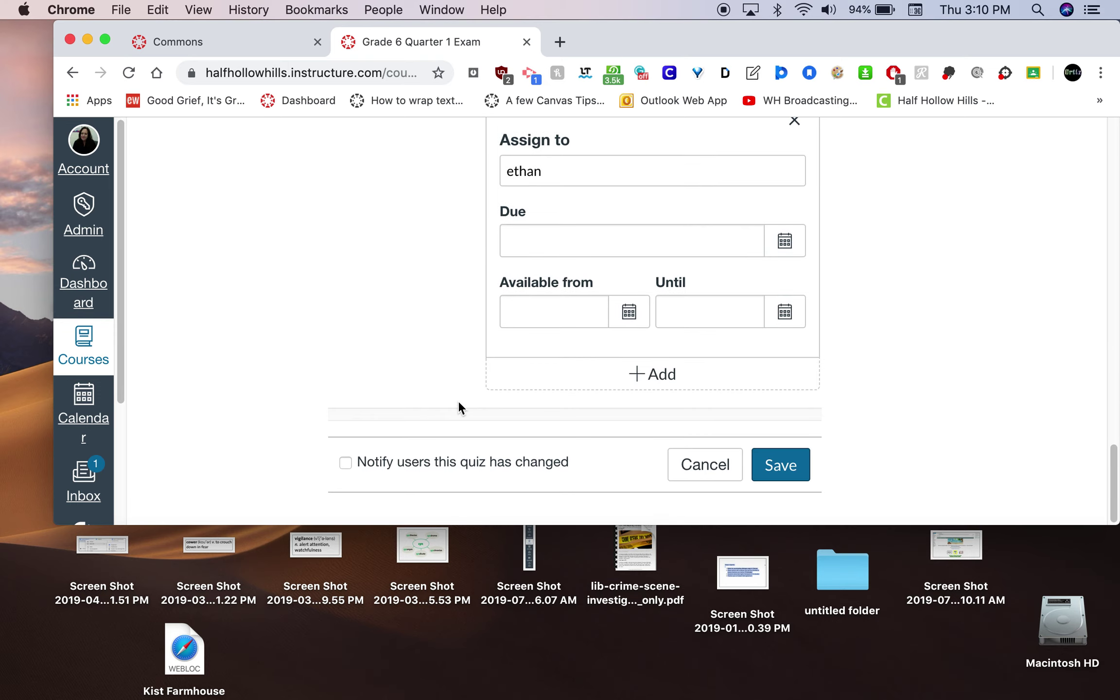